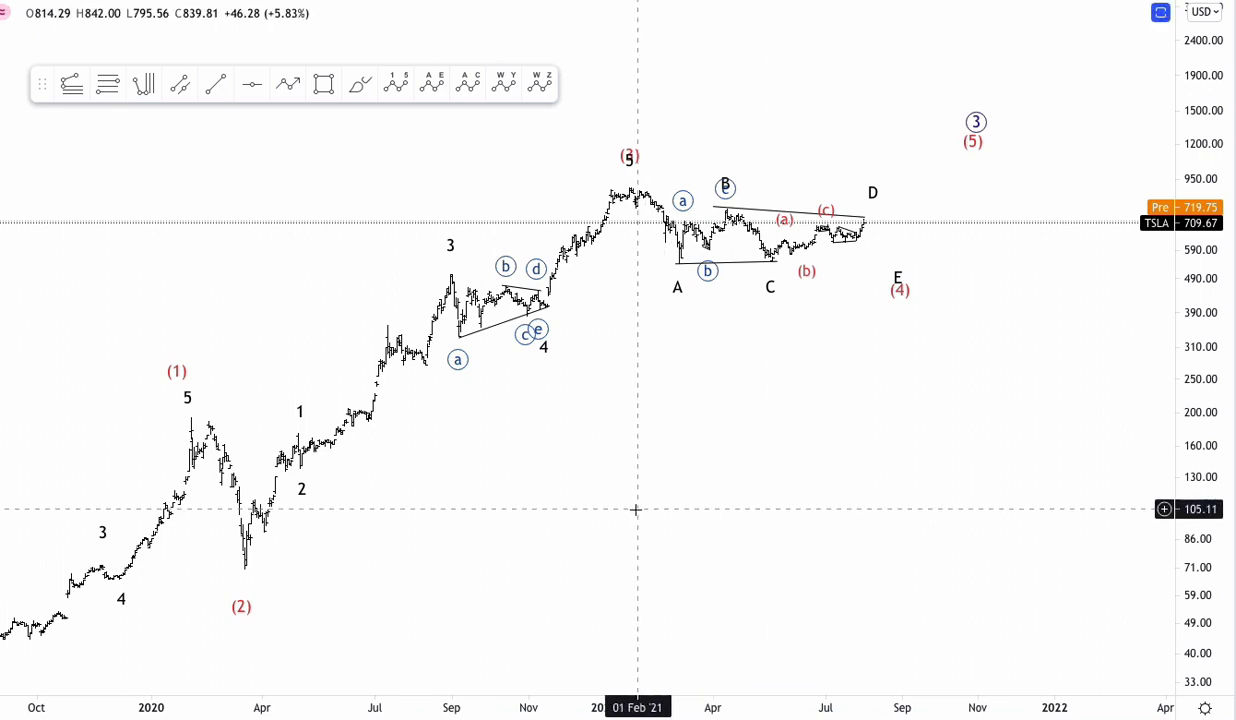
left_click_drag(637, 509, 789, 469)
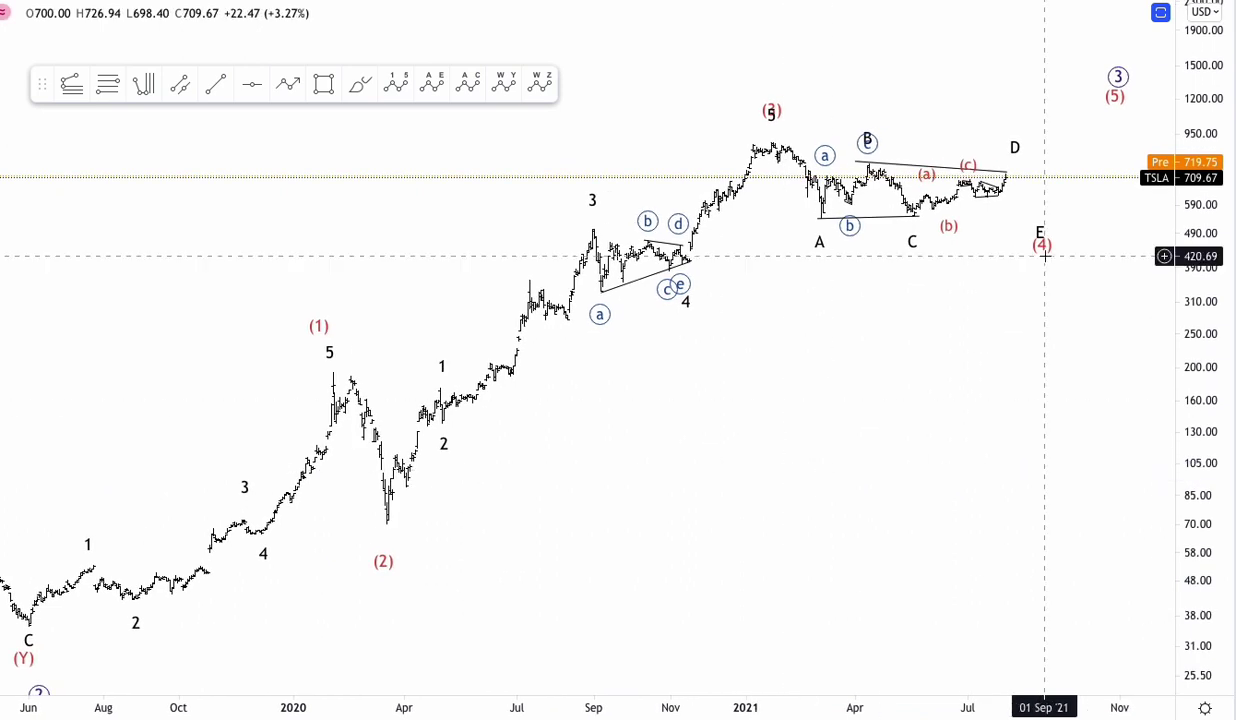
left_click_drag(978, 360, 959, 373)
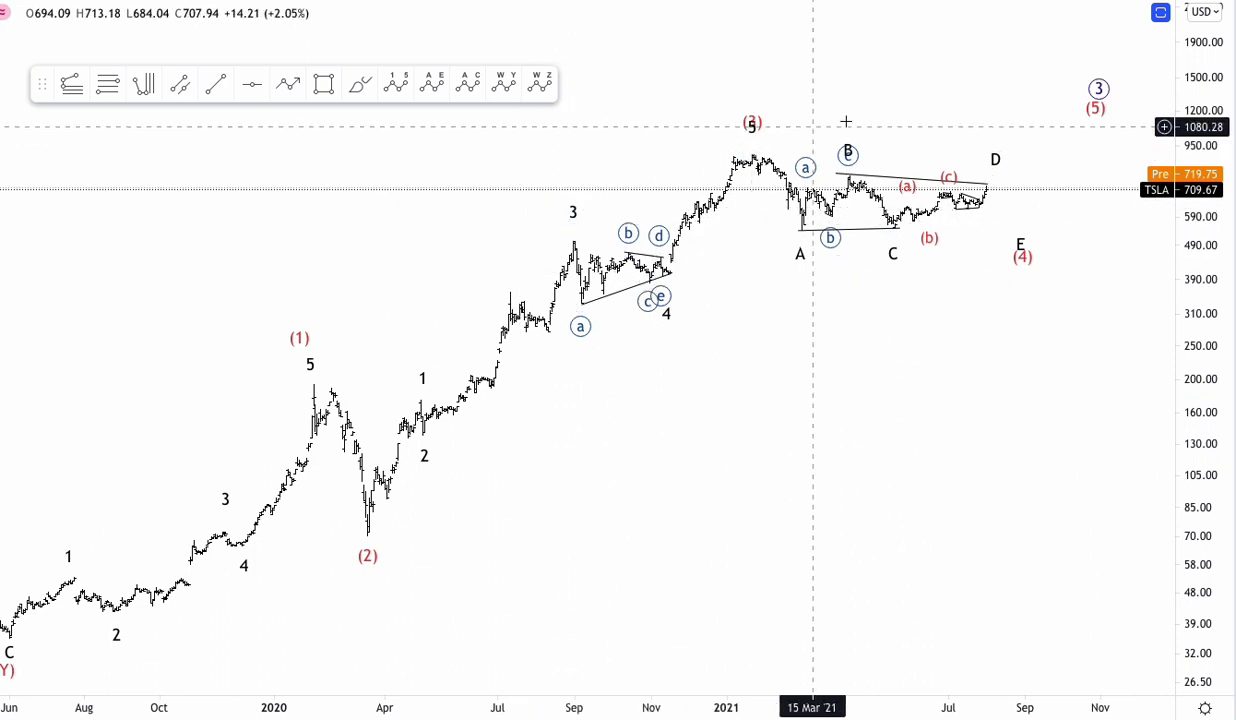
left_click_drag(846, 121, 829, 130)
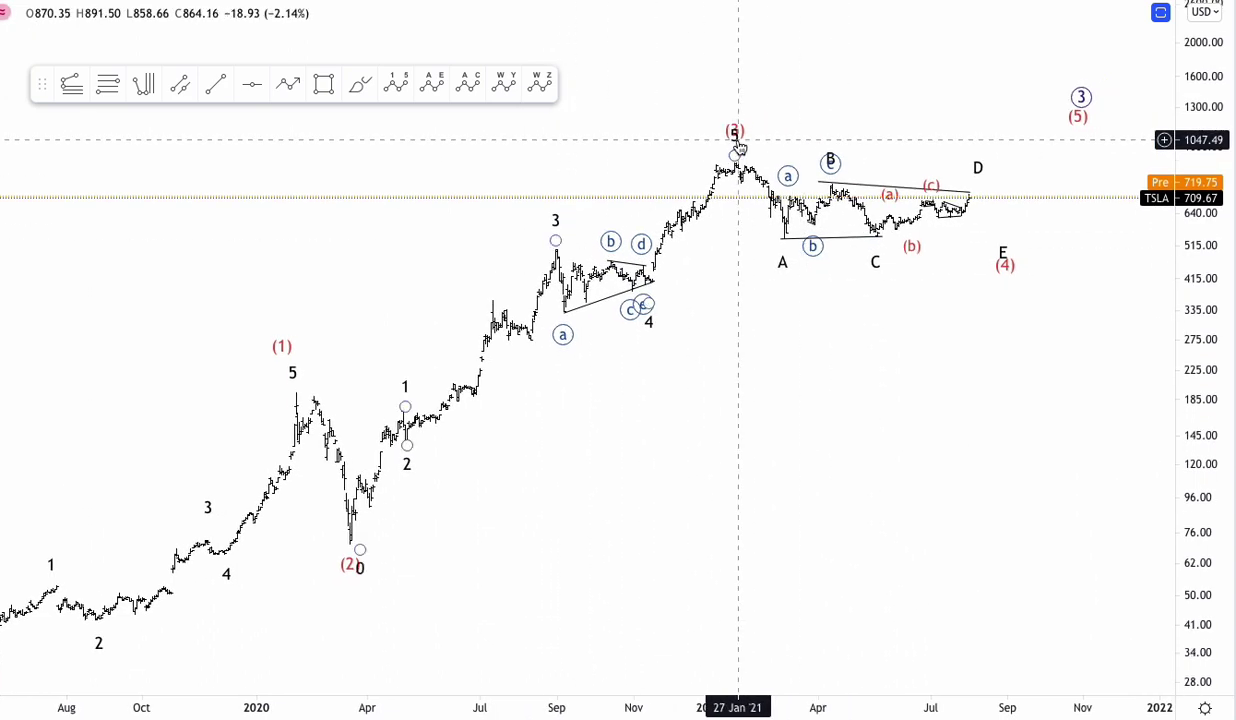
left_click_drag(824, 409, 805, 420)
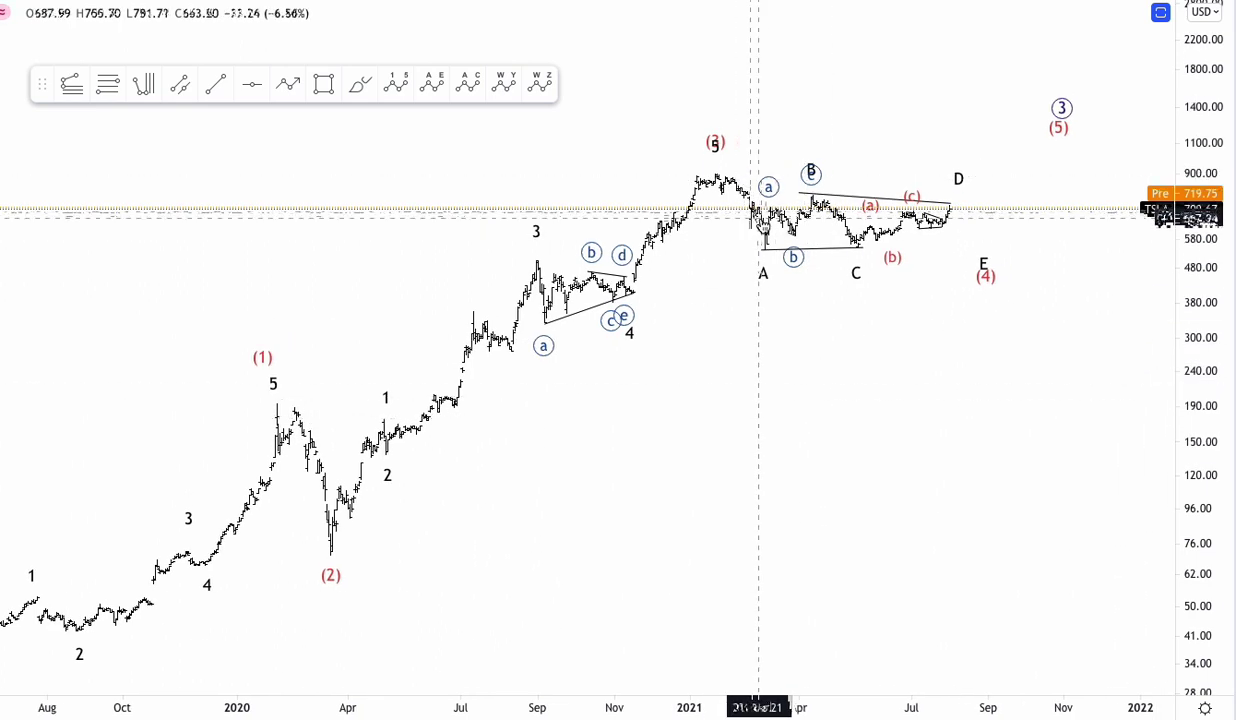
left_click(772, 250)
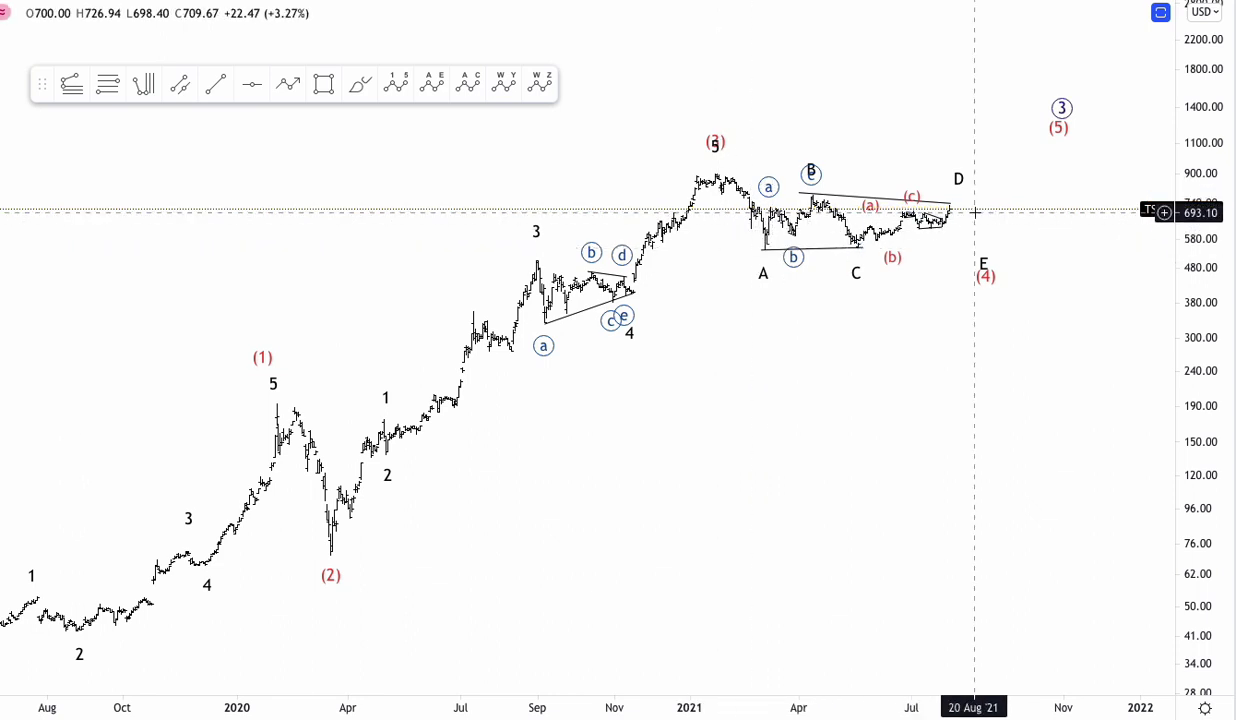
Move the red (4) wave label lower so it stands clear beneath the projected E label.
left_click_drag(1026, 326, 947, 351)
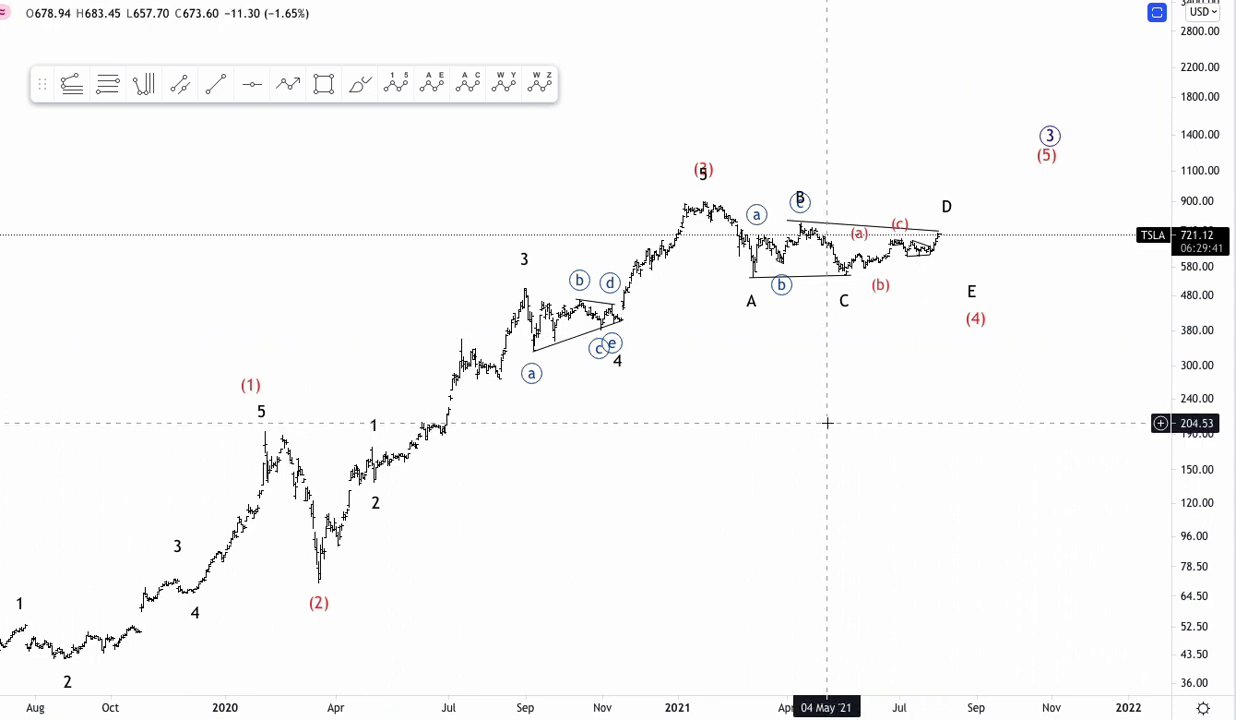
left_click(977, 319)
left_click(942, 340)
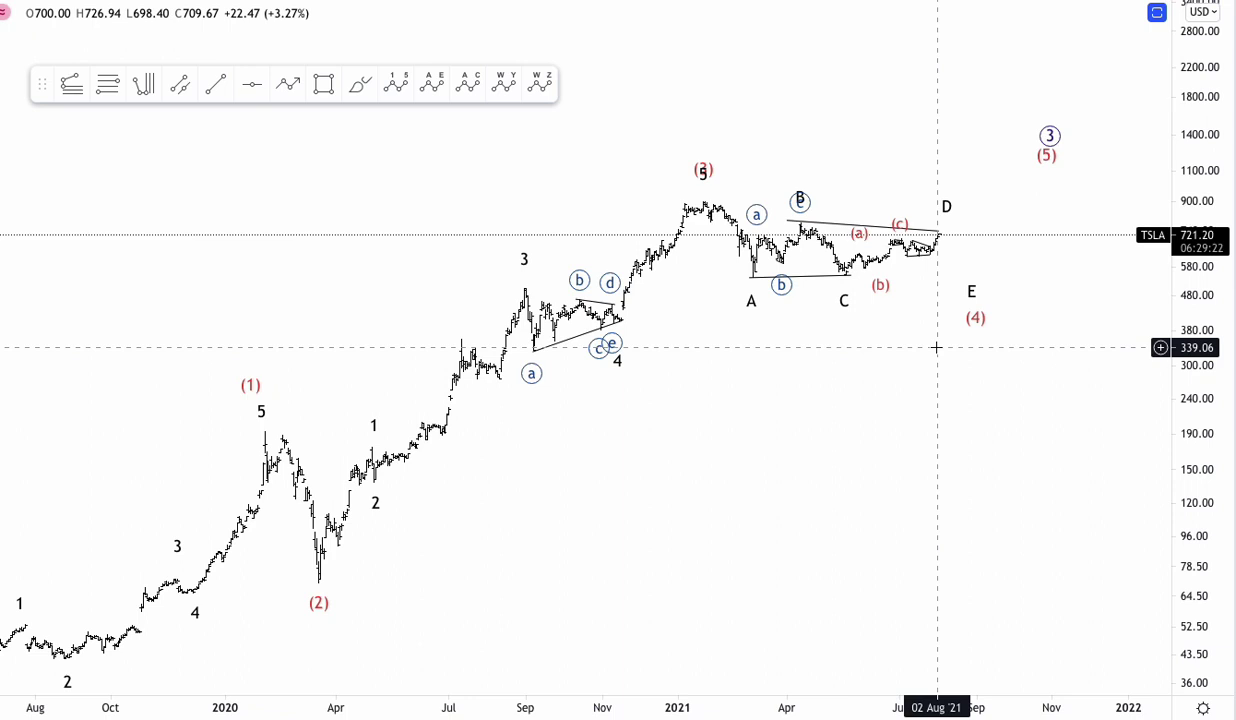
Switch the TSLA chart to the 4-hour interval and rescale both axes to fill the view with the price action since August 2020.
key("2")
key("Return")
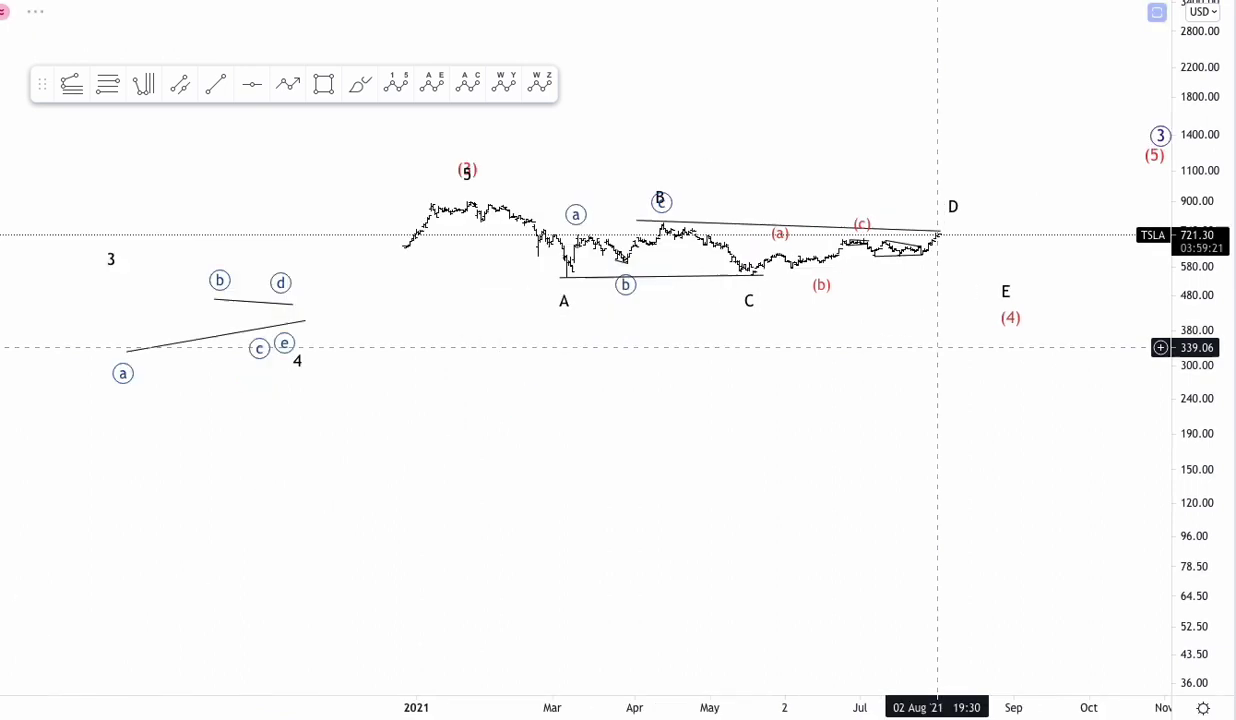
scroll(1040, 333, "down", 3)
left_click_drag(1206, 372, 1206, 510)
left_click_drag(999, 395, 889, 558)
left_click_drag(808, 702, 640, 706)
left_click_drag(1179, 462, 1180, 40)
left_click_drag(949, 240, 1051, 240)
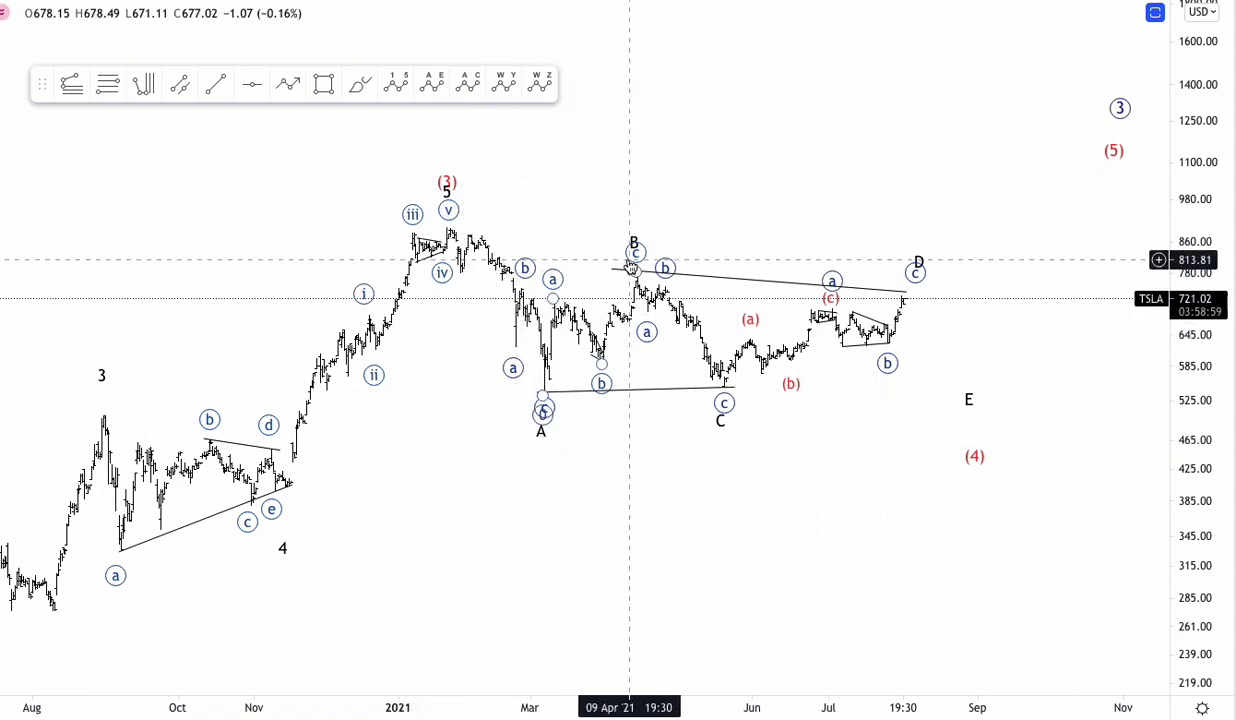
Shift the projected E label to early September 2021 and raise the D label clear of the circled c beneath it.
left_click(719, 425)
left_click(750, 422)
left_click(830, 280)
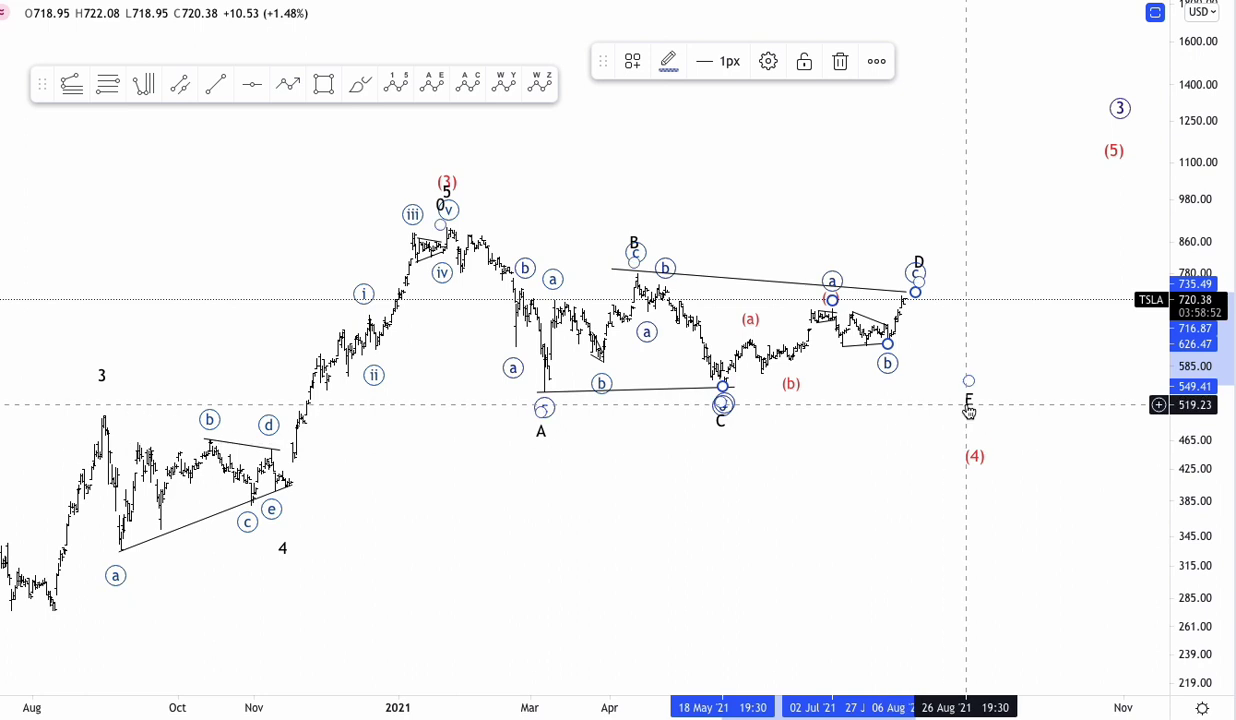
left_click_drag(968, 410, 988, 398)
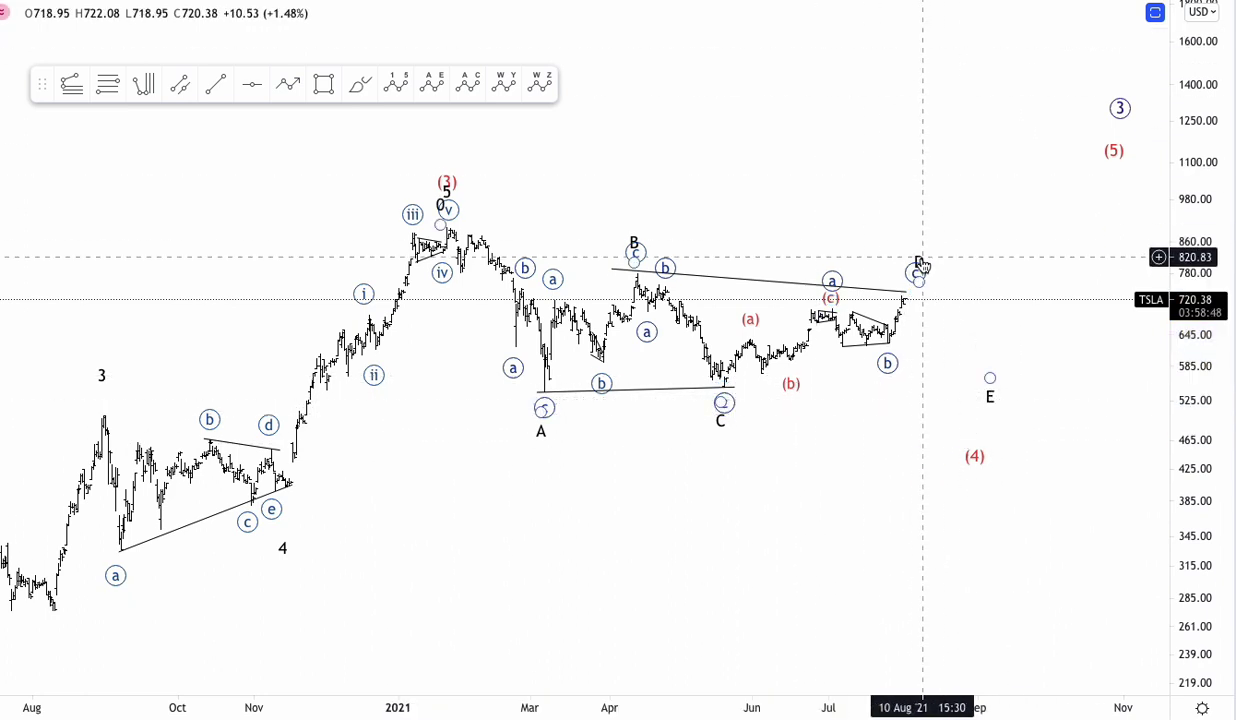
left_click_drag(920, 263, 919, 243)
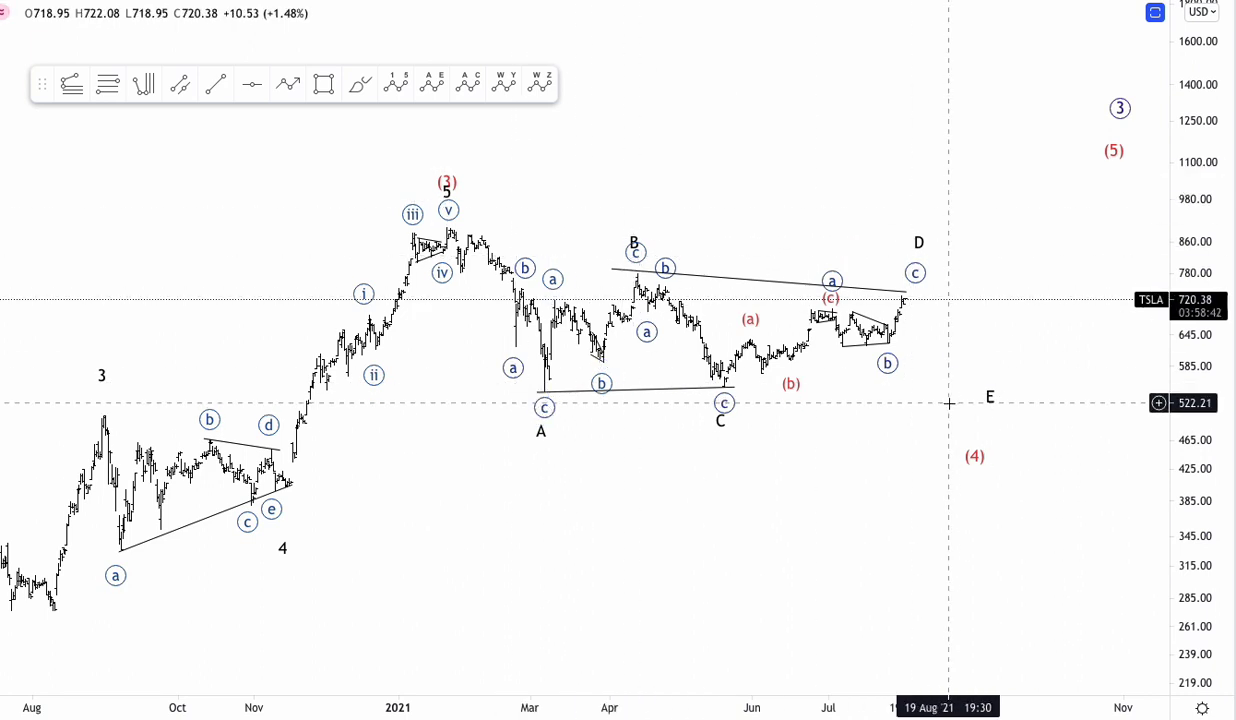
Separate the black C and B labels from their circled c labels, placing C lower and B higher.
scroll(949, 403, "down", 1)
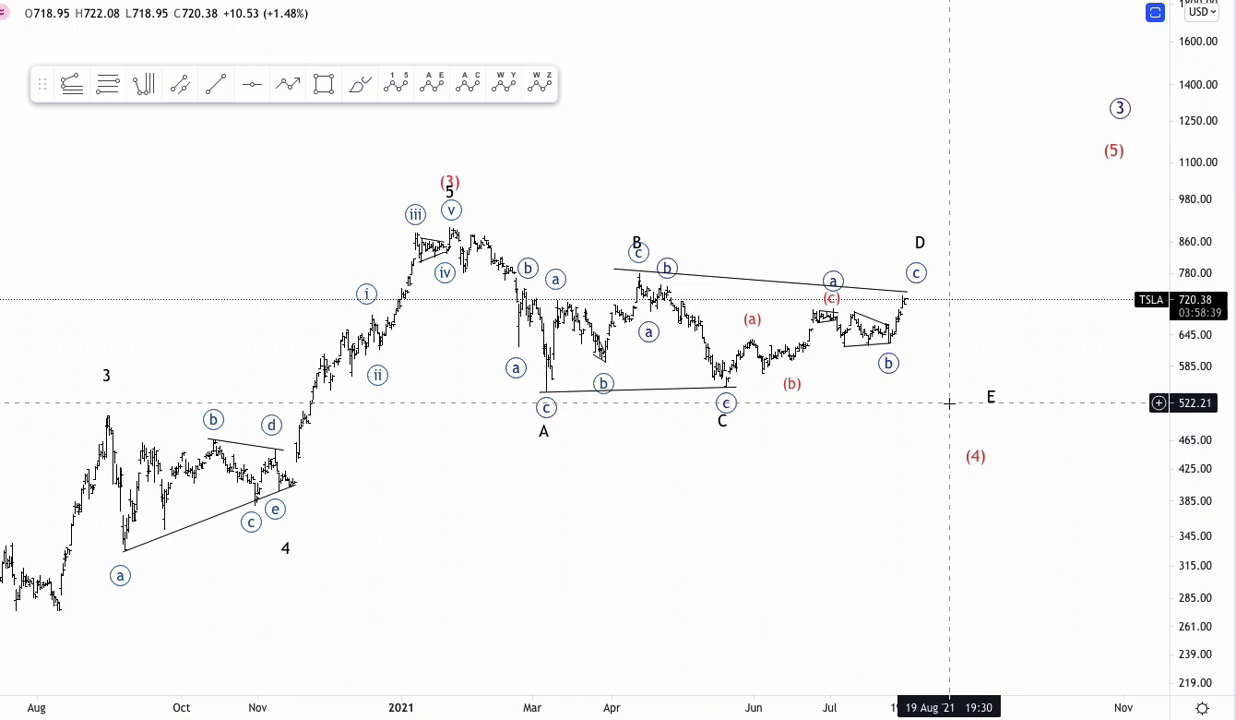
mouse_move(721, 403)
left_mouse_down()
mouse_move(720, 428)
mouse_move(721, 412)
left_mouse_up()
left_click(967, 383)
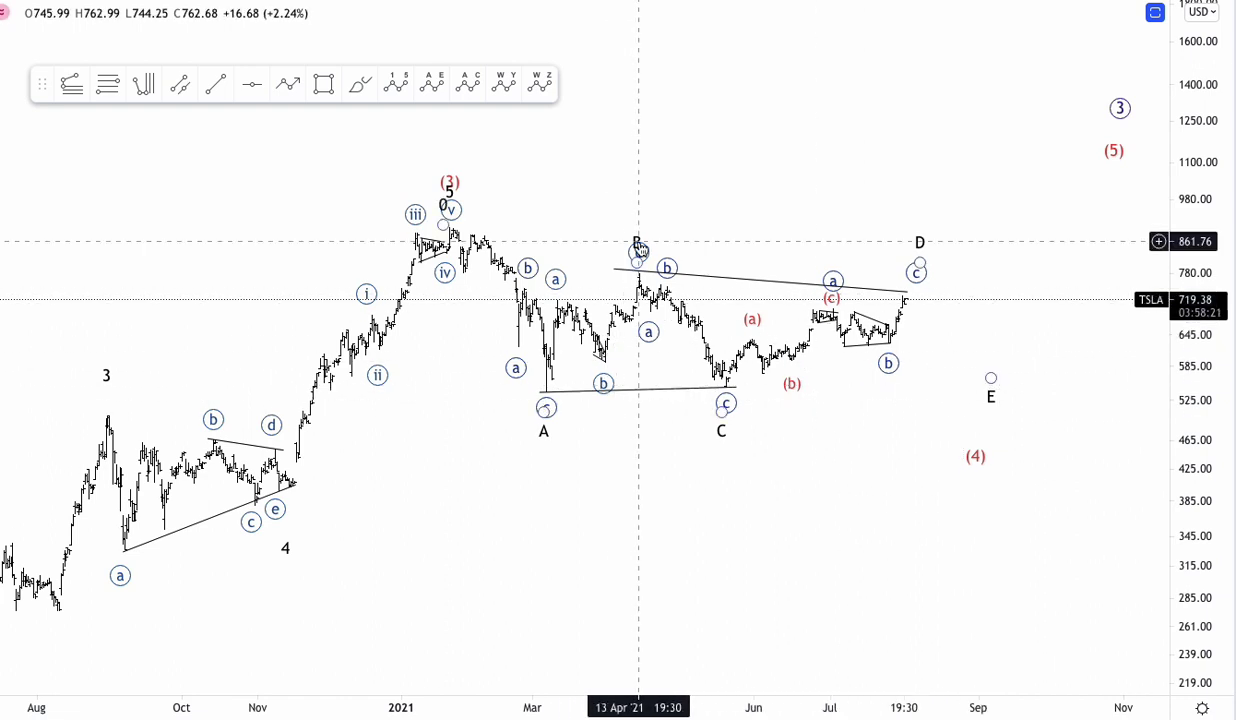
mouse_move(640, 250)
left_mouse_down()
mouse_move(644, 224)
mouse_move(636, 246)
left_mouse_up()
left_click(756, 270)
left_click(637, 236)
left_click(590, 276)
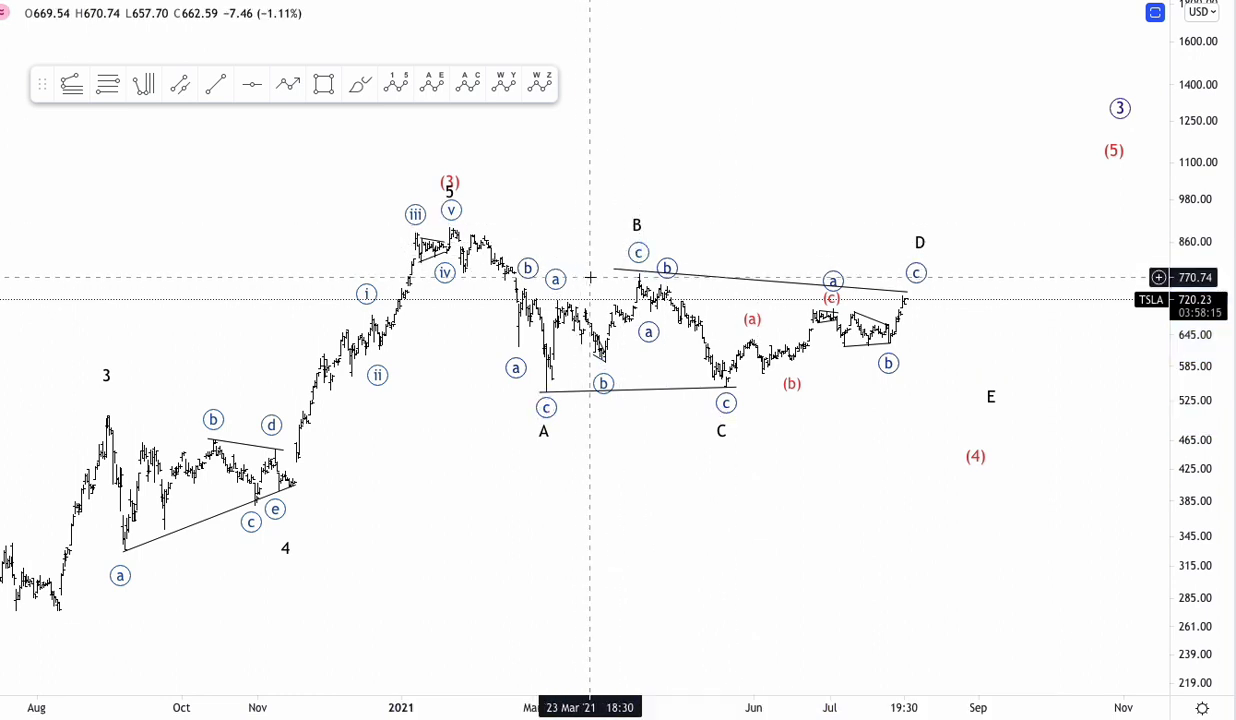
left_click_drag(721, 412, 726, 409)
left_click(777, 442)
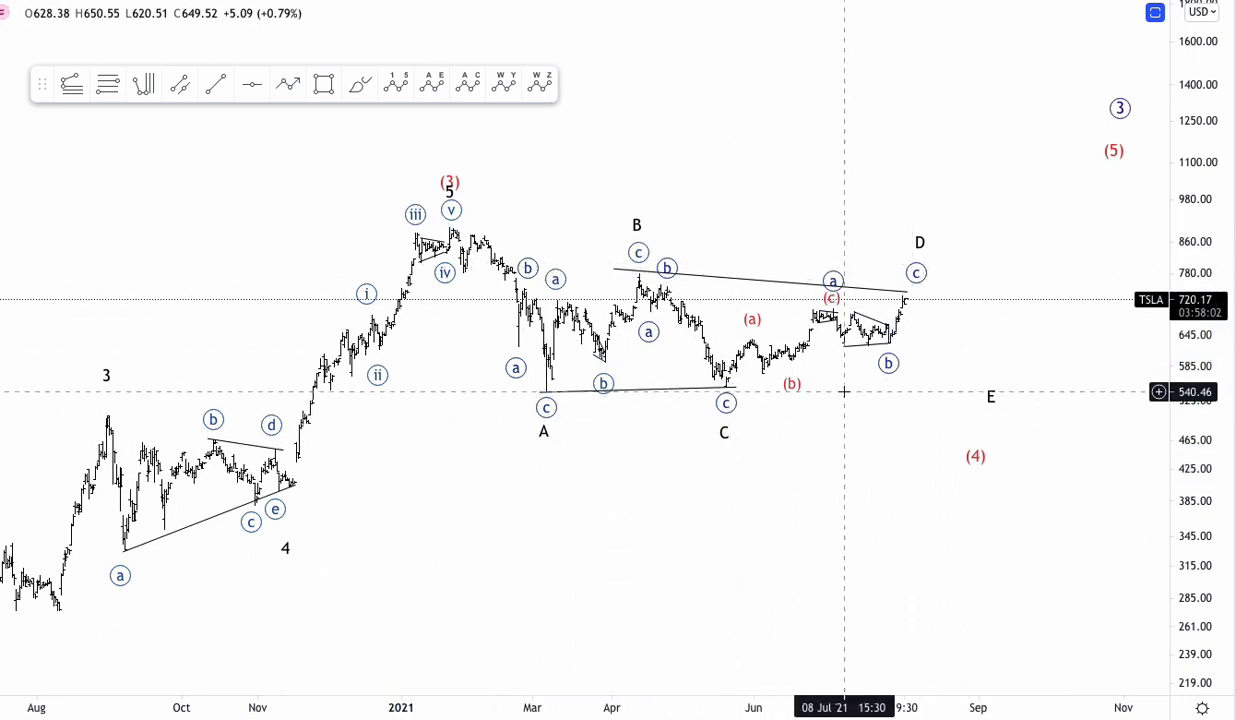
Enlarge the 2021 correction and delete the red (a)-(b)-(c) labels on the rise out of the C low.
scroll(845, 392, "up", 1)
scroll(845, 392, "up", 2)
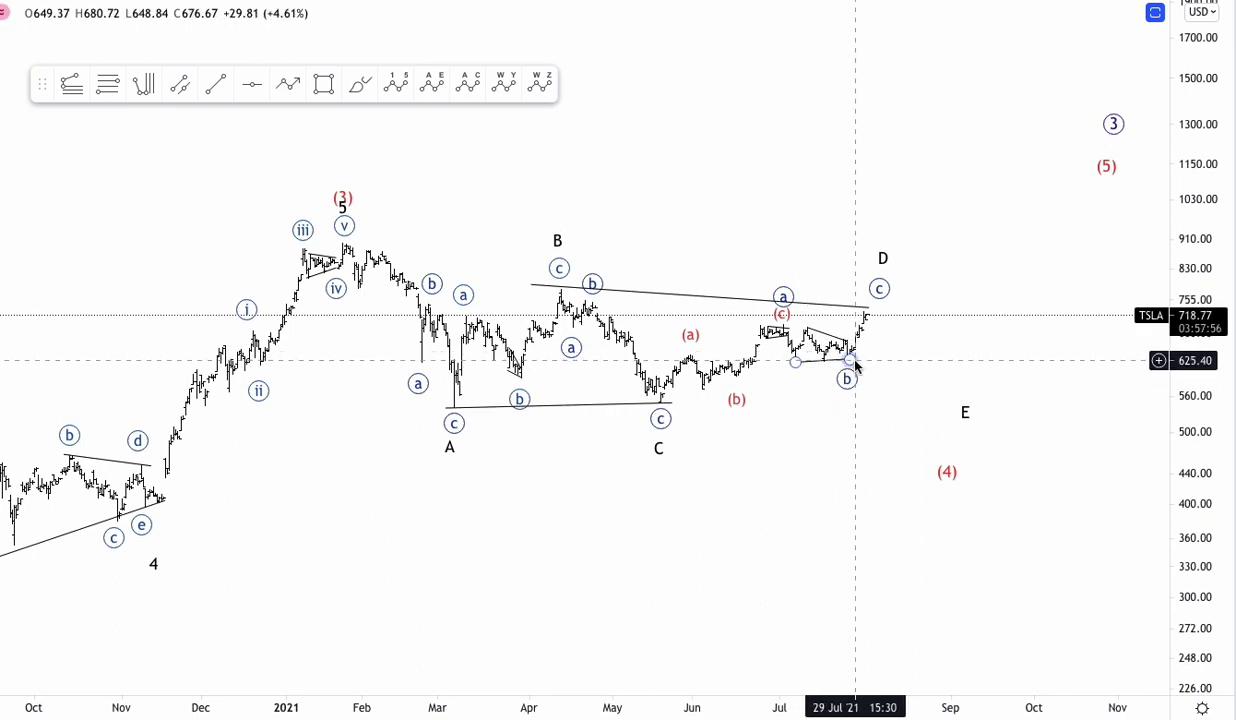
left_click_drag(785, 423, 795, 444)
left_click_drag(1195, 450, 1190, 108)
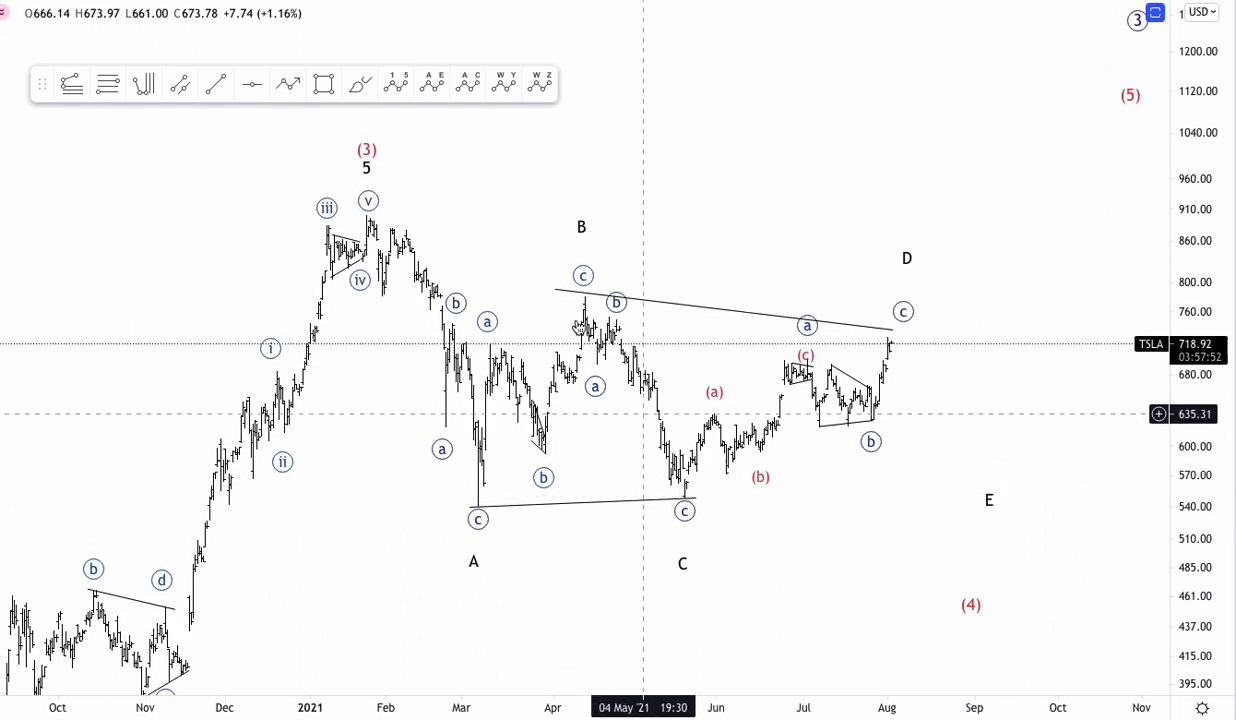
left_click(712, 395)
key("Delete")
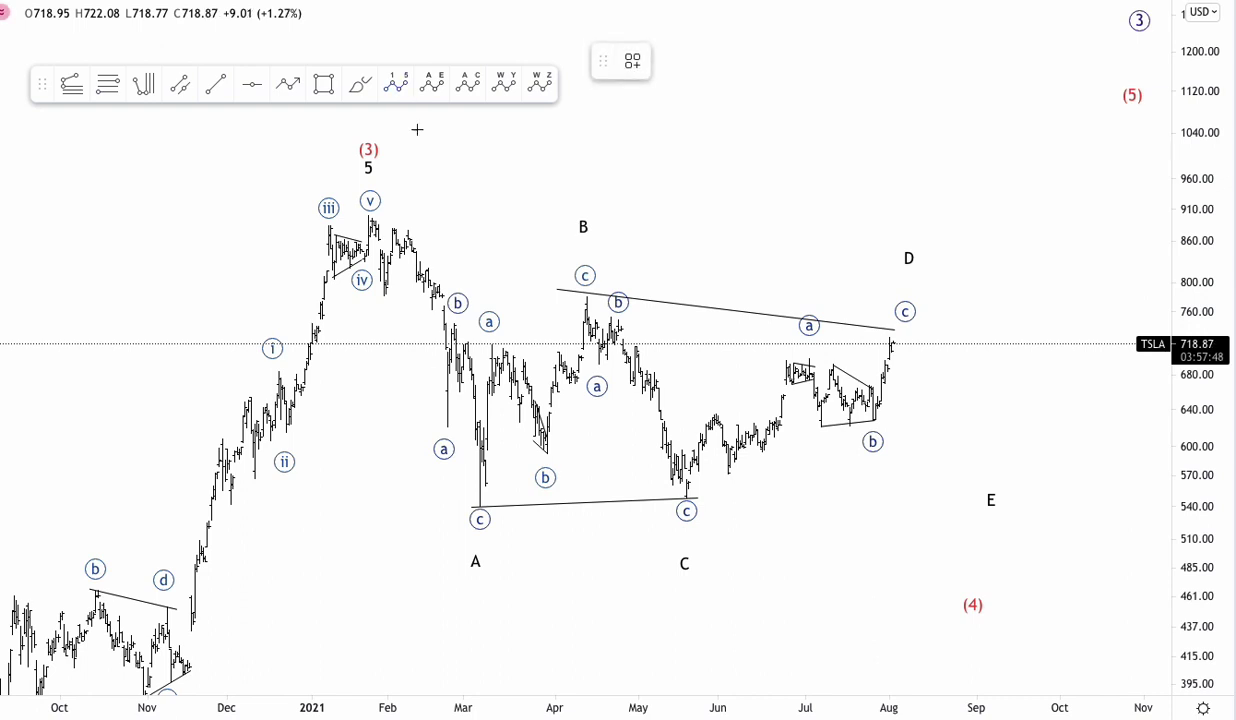
Label the rise from the C low as a five-wave impulse i to v, with wave iv at the late July low.
left_click(684, 505)
left_click(714, 419)
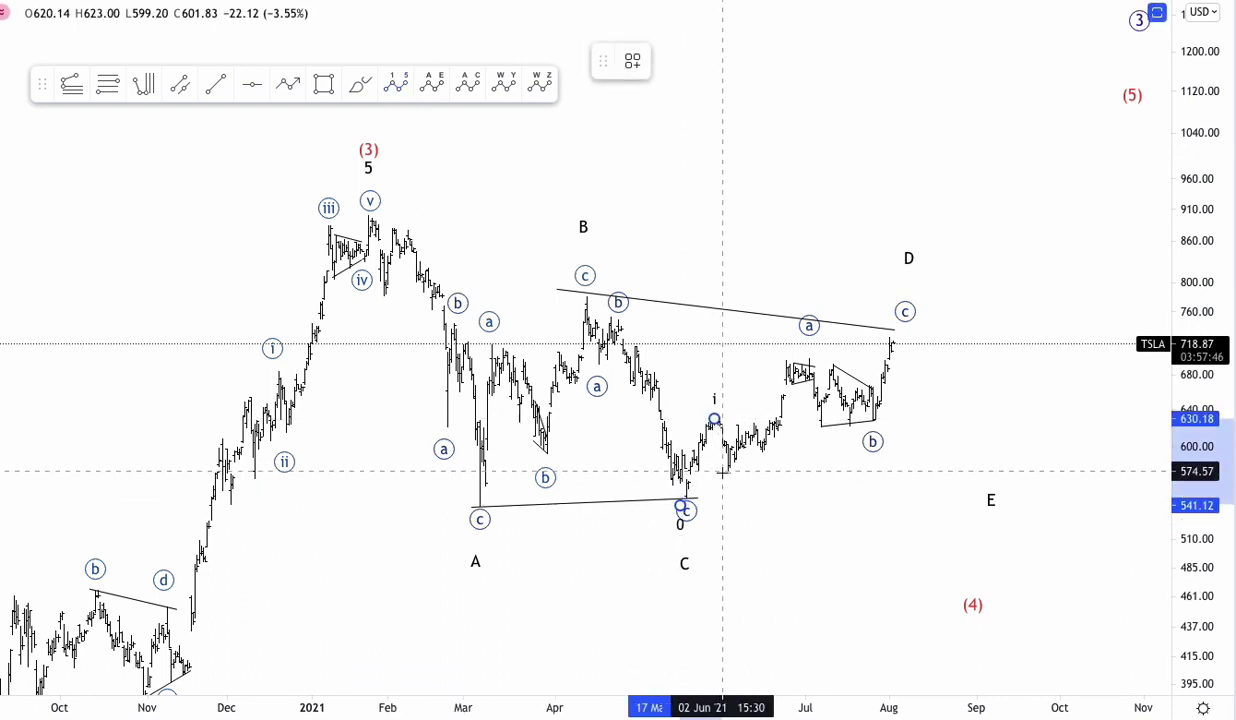
left_click(722, 471)
left_click(803, 354)
left_click(863, 409)
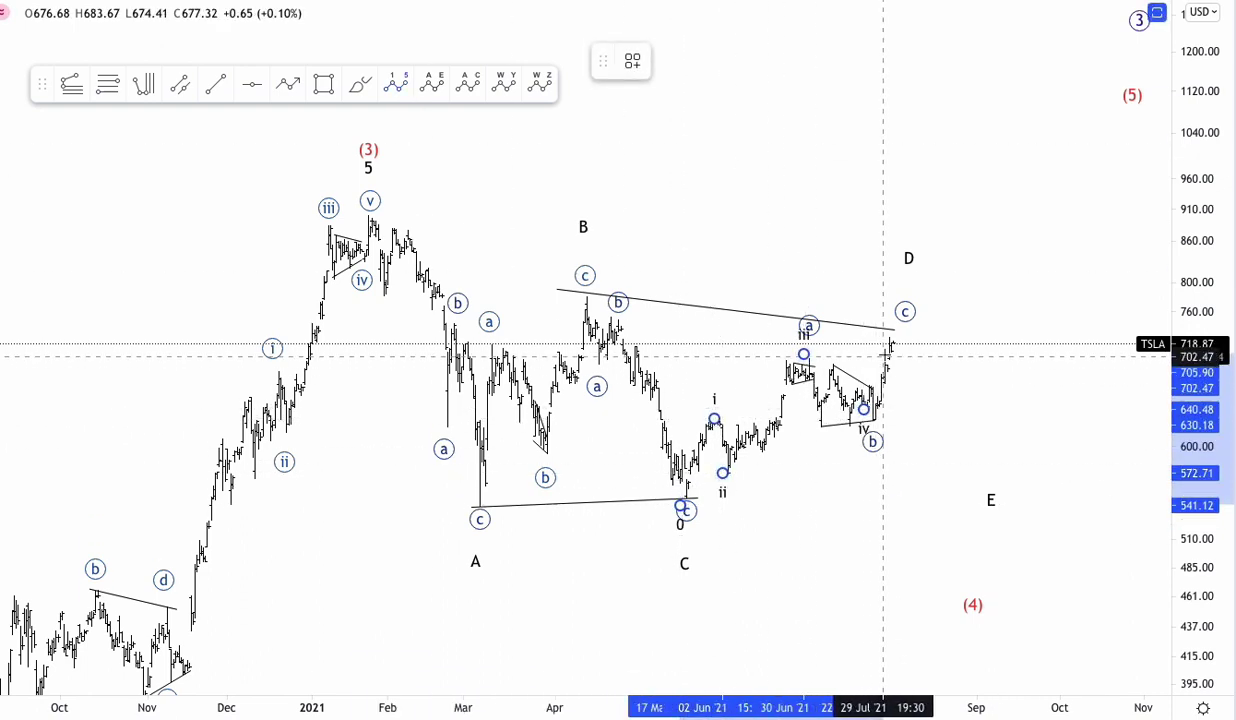
left_click(884, 354)
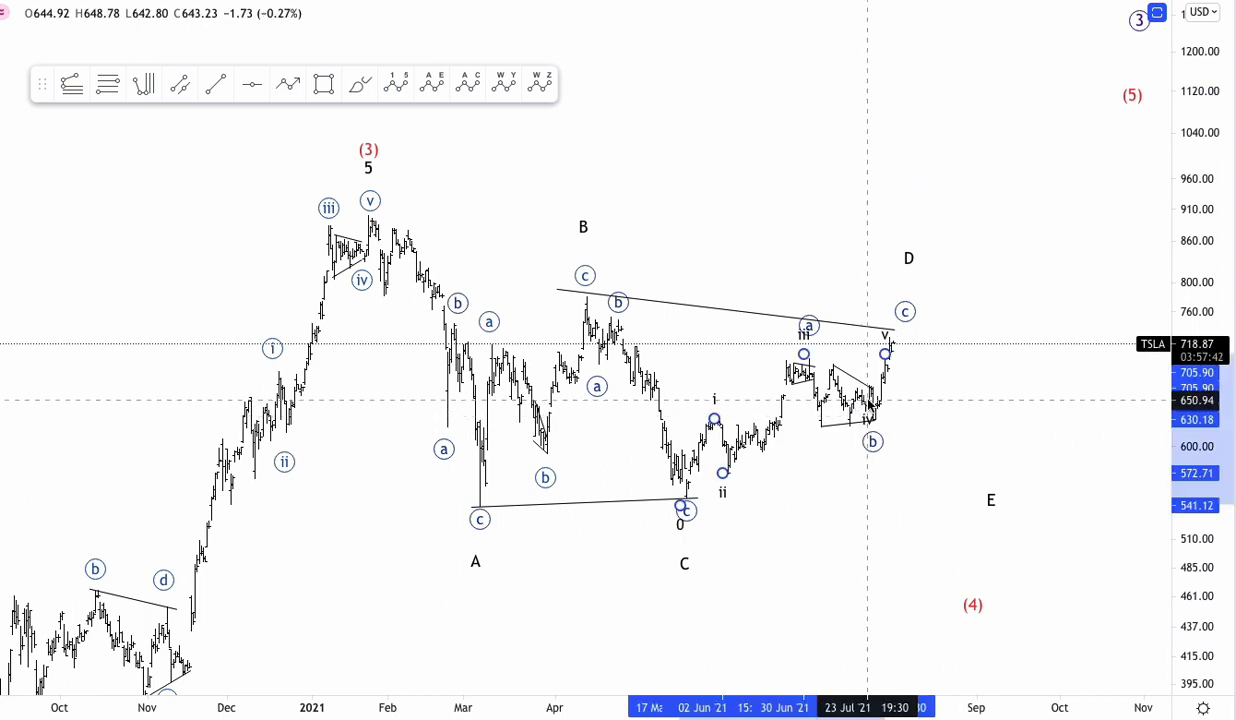
left_click(904, 414)
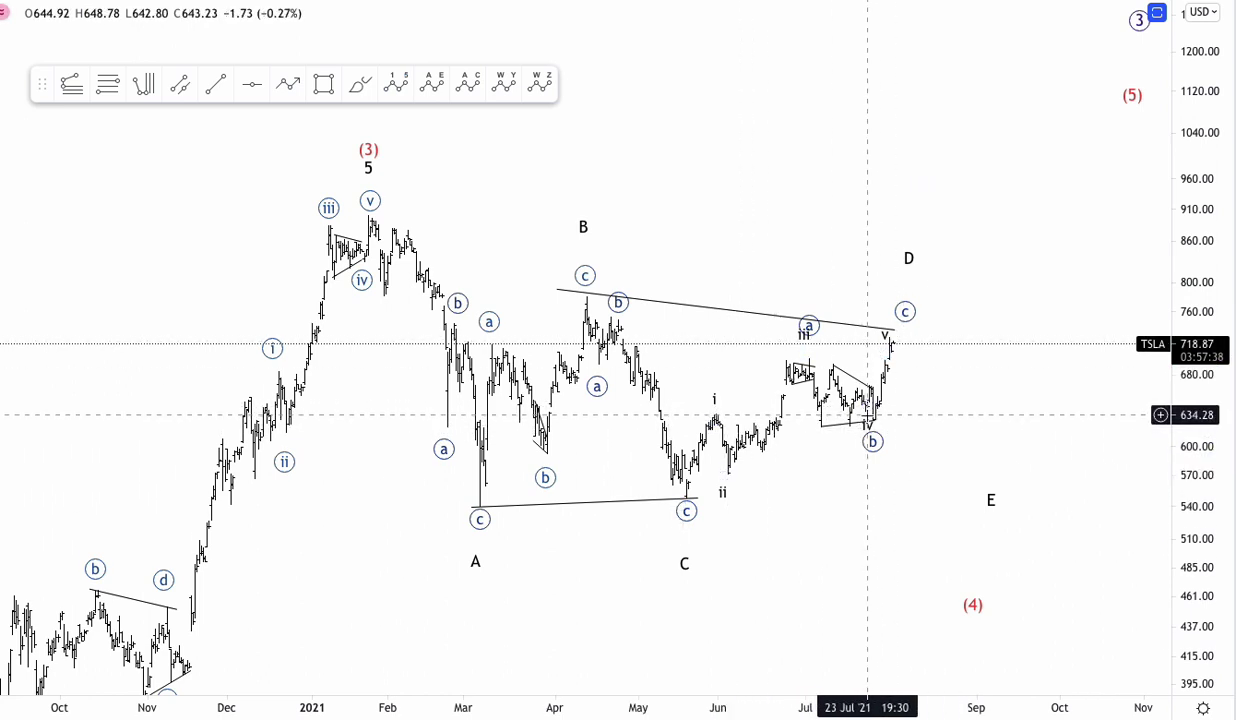
left_click(869, 409)
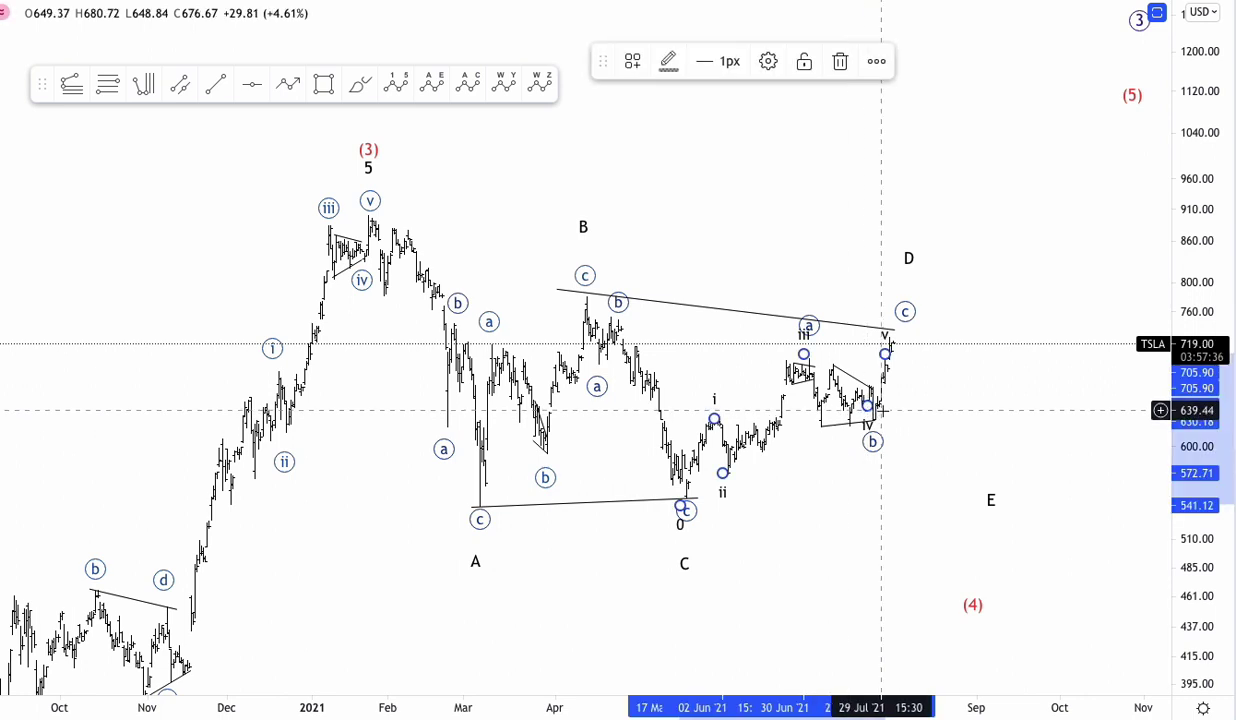
Remove the trial i to v impulse labels and restore the deleted red (a)-(b)-(c) labels.
key("Delete")
key("ctrl+z")
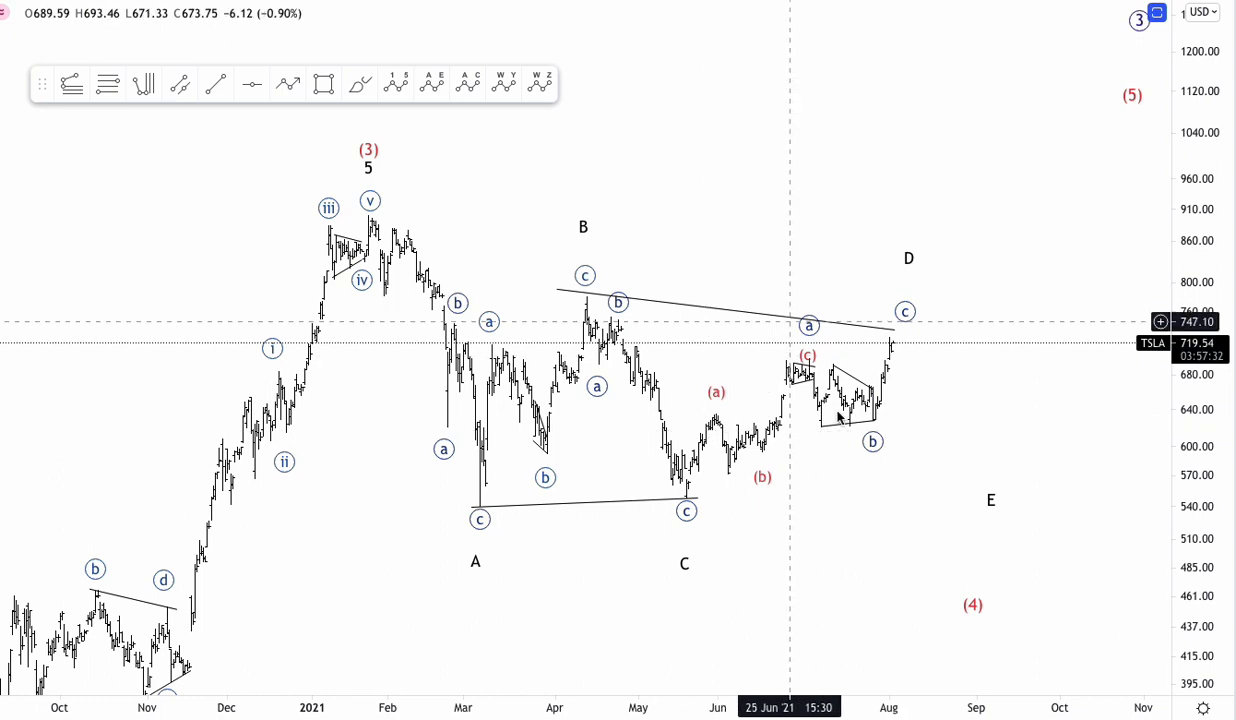
left_click_drag(913, 428, 905, 425)
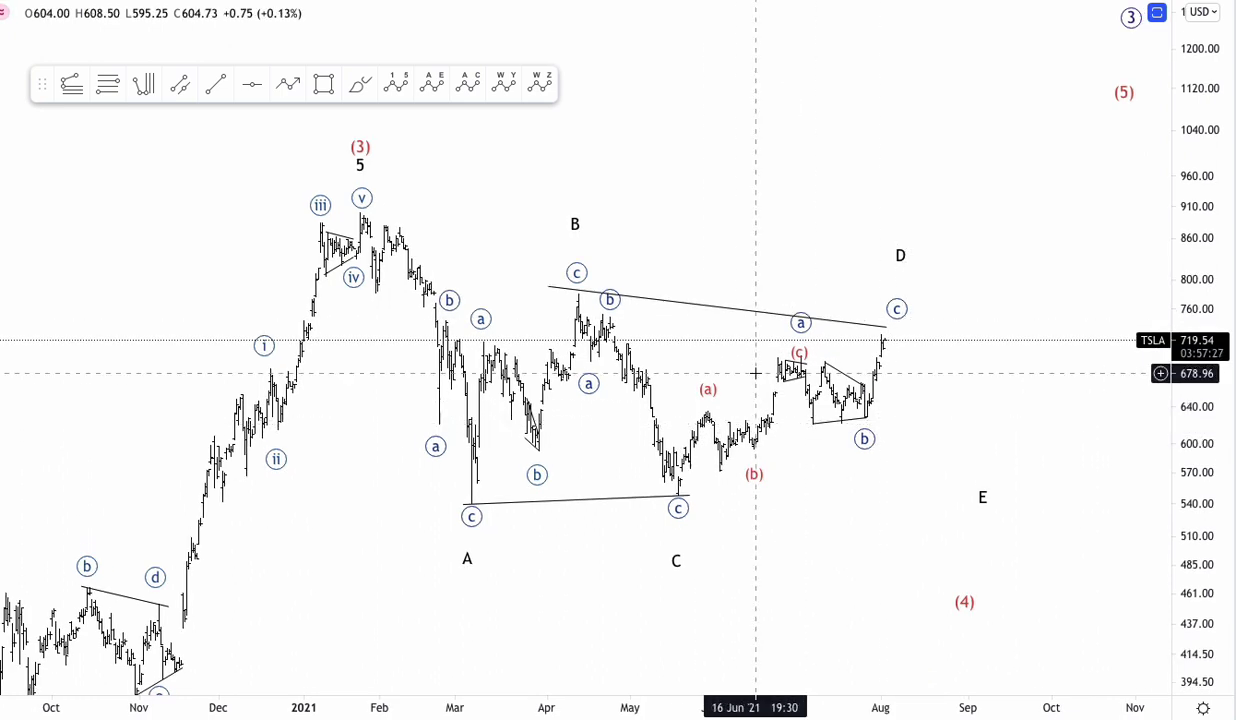
Lower the black B label so it sits closer above the circled c at the April high.
left_click(573, 245)
left_click_drag(573, 261, 575, 264)
left_click(684, 243)
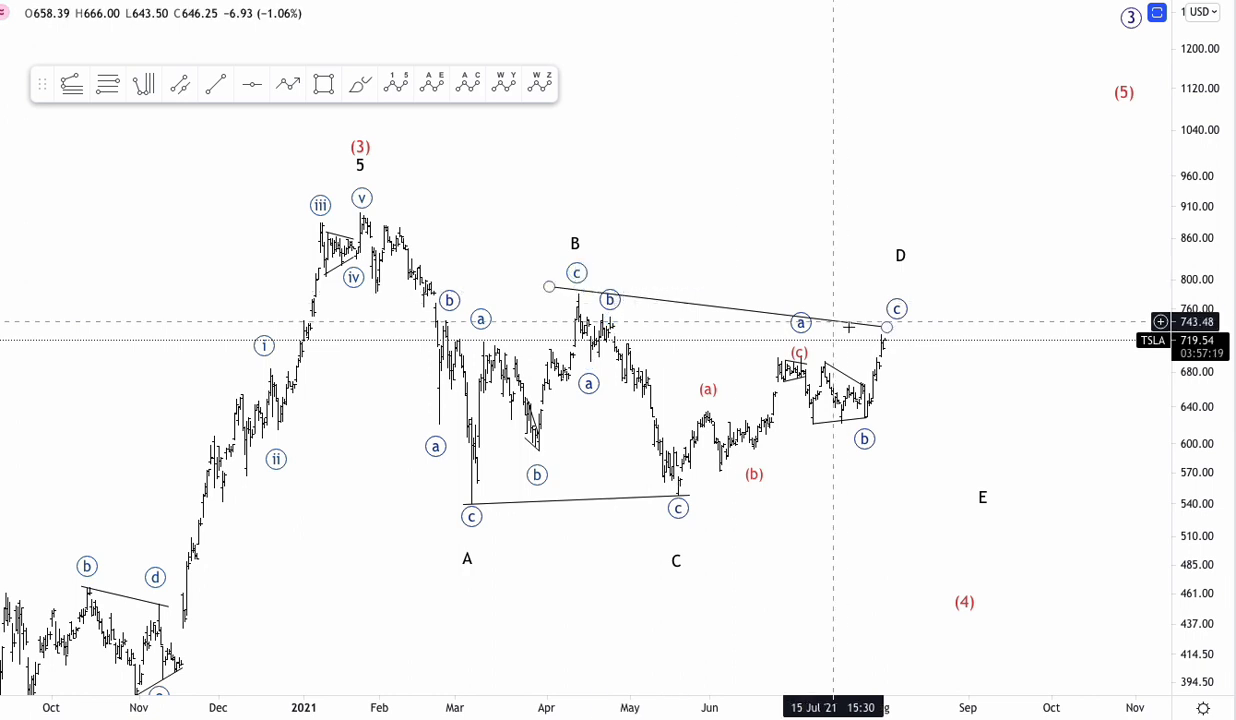
left_click(884, 281)
left_click(930, 281)
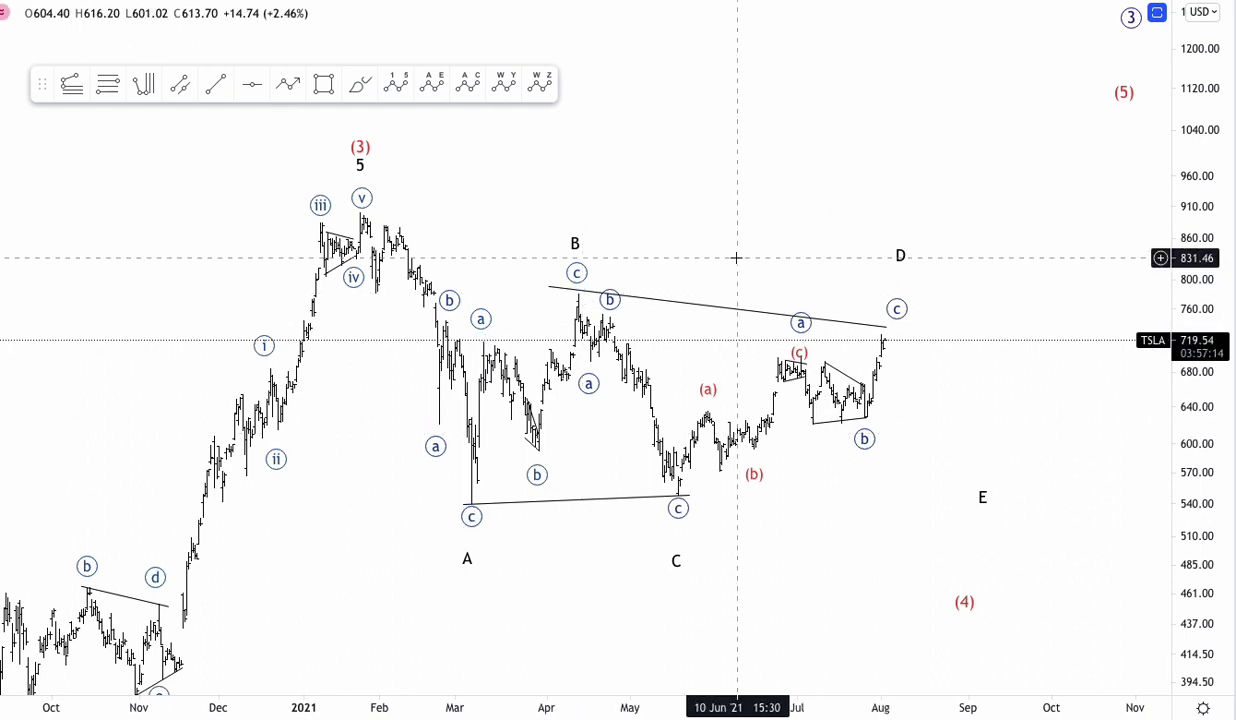
Draw a Fibonacci extension from about 548.18 at the C low to 701.34 at circled a, projected from 627.12 at circled b.
left_click(79, 91)
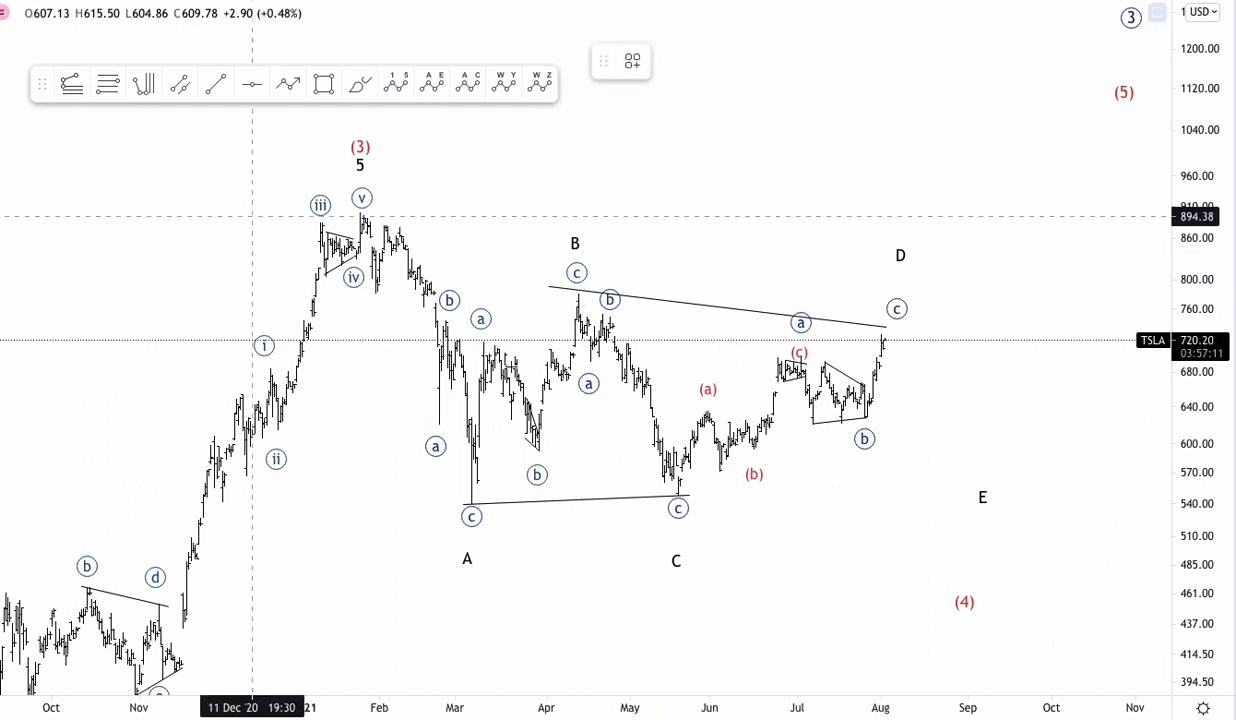
left_click(810, 355)
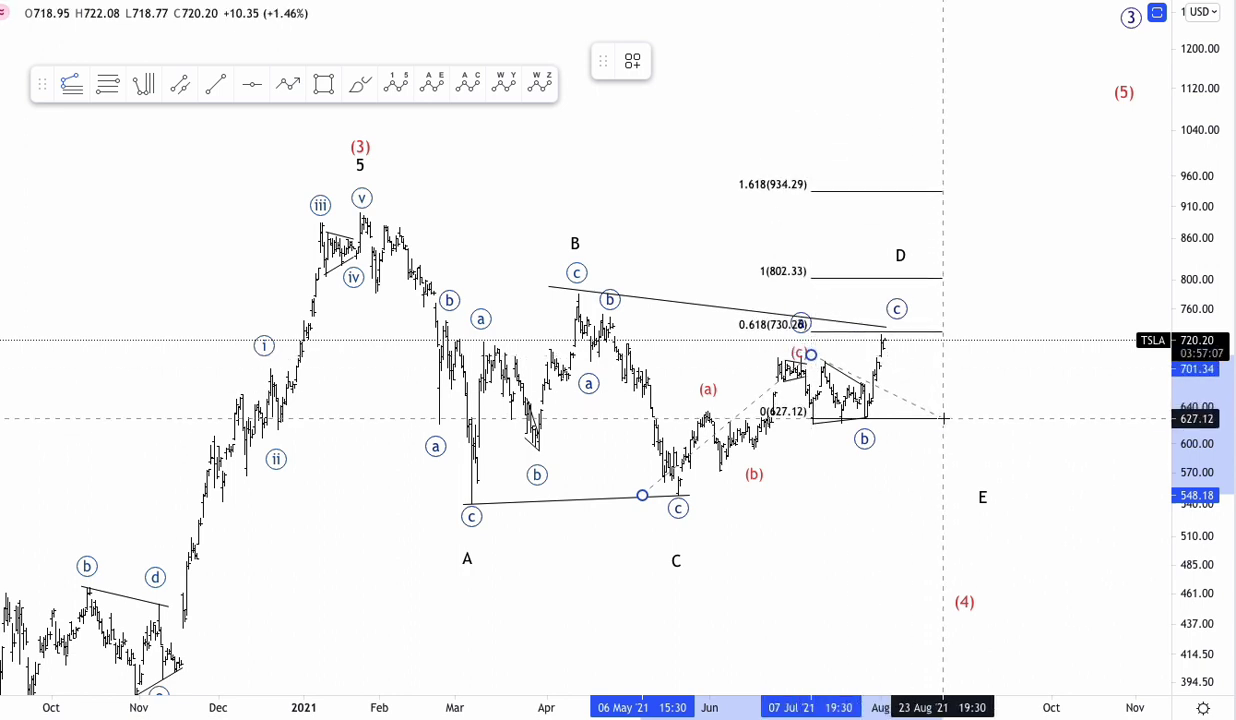
left_click(943, 419)
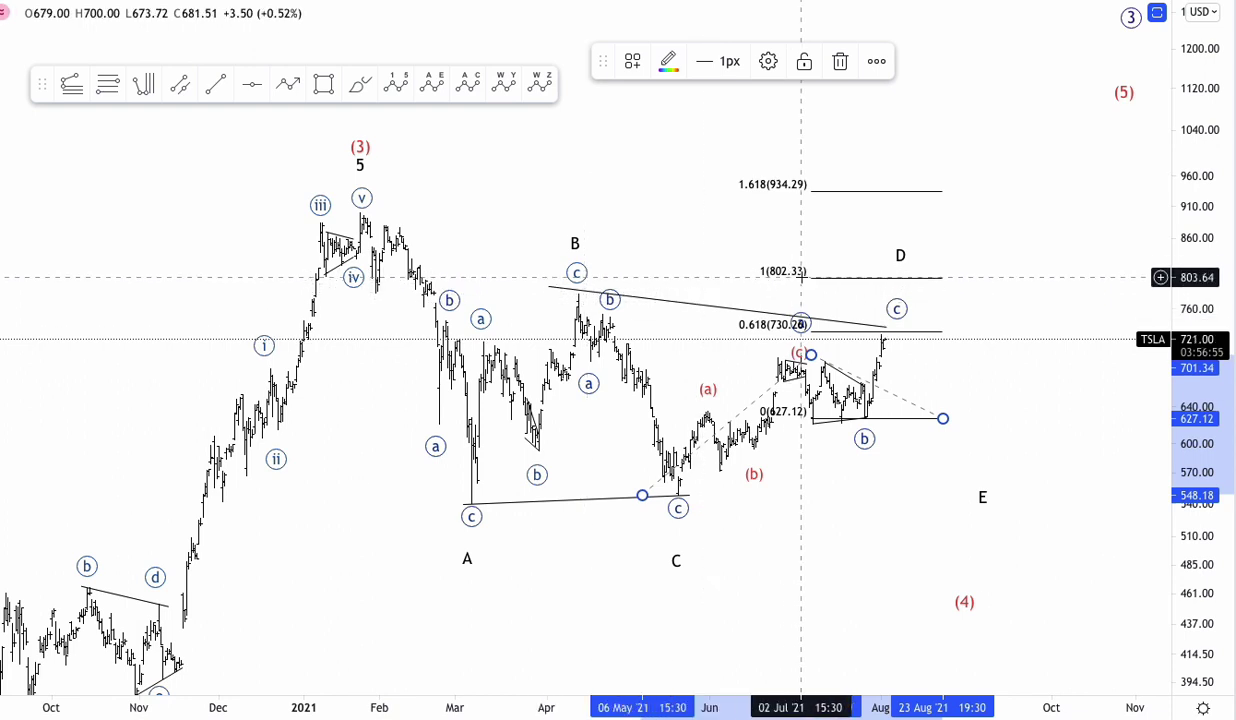
Replace the A-B-C-D-E triangle labels of wave (4) with the alternate A-B-C count and its circled a-b-c subwaves.
left_click_drag(834, 298, 808, 297)
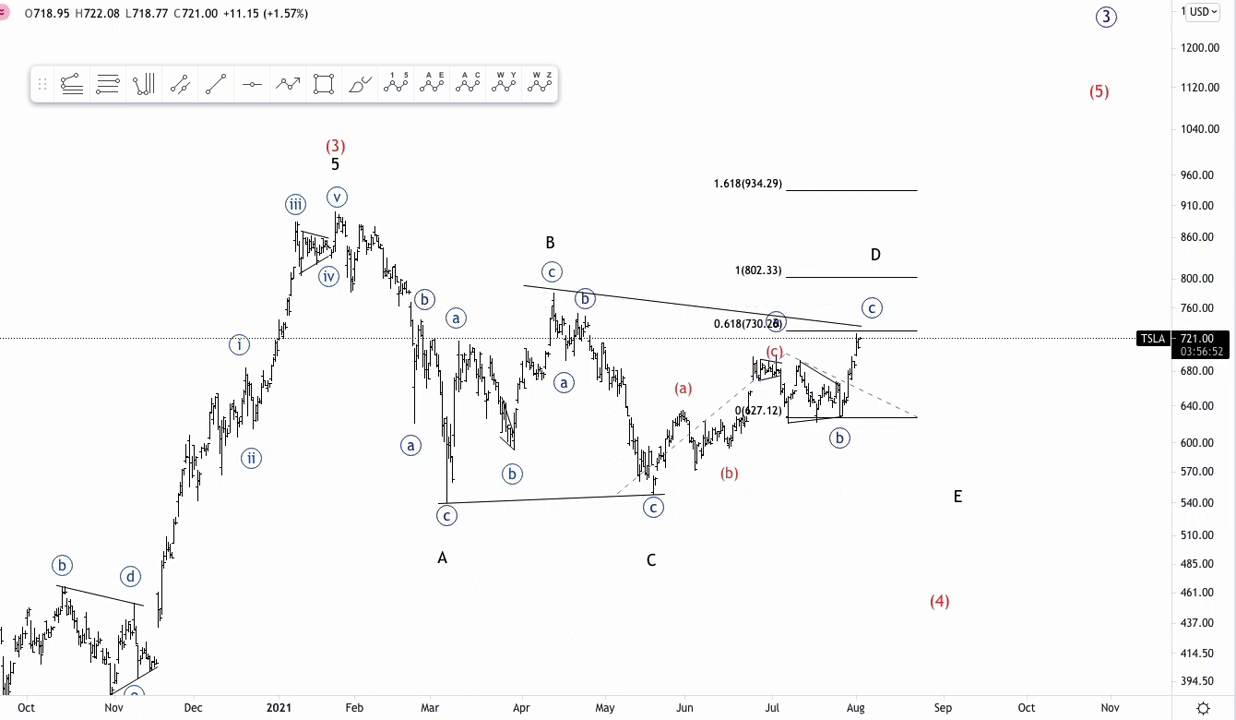
key("Delete")
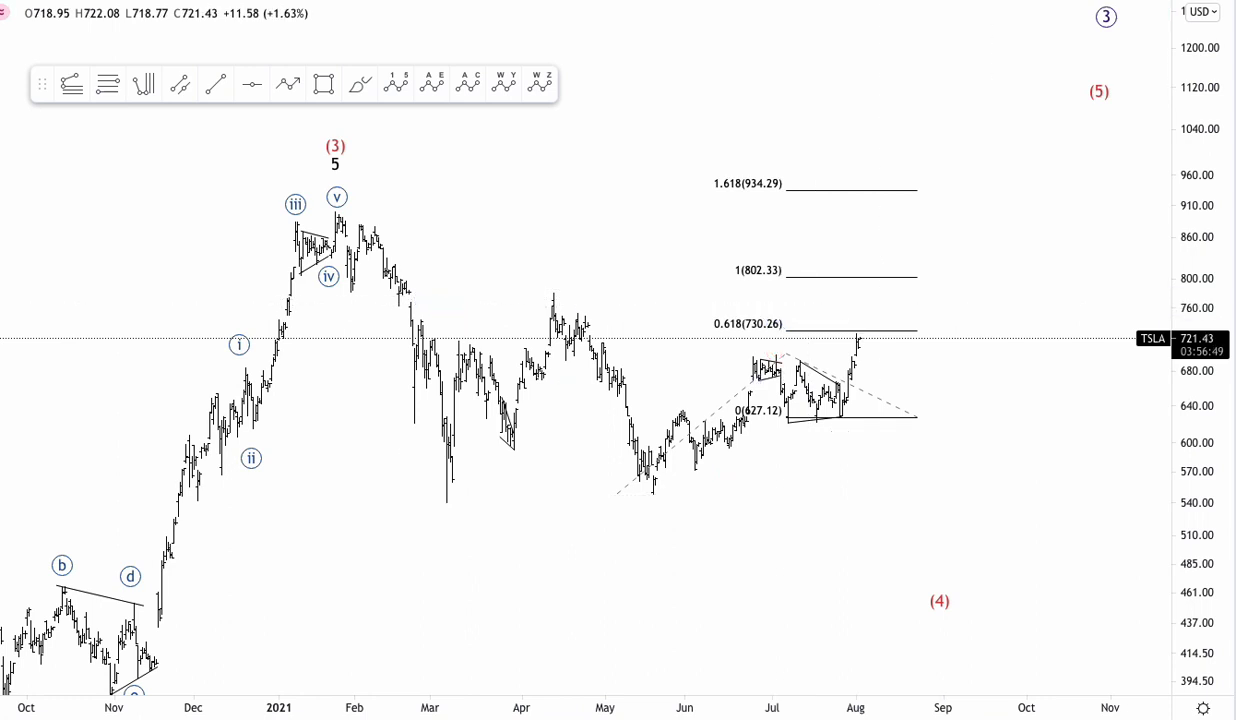
key("ctrl+z")
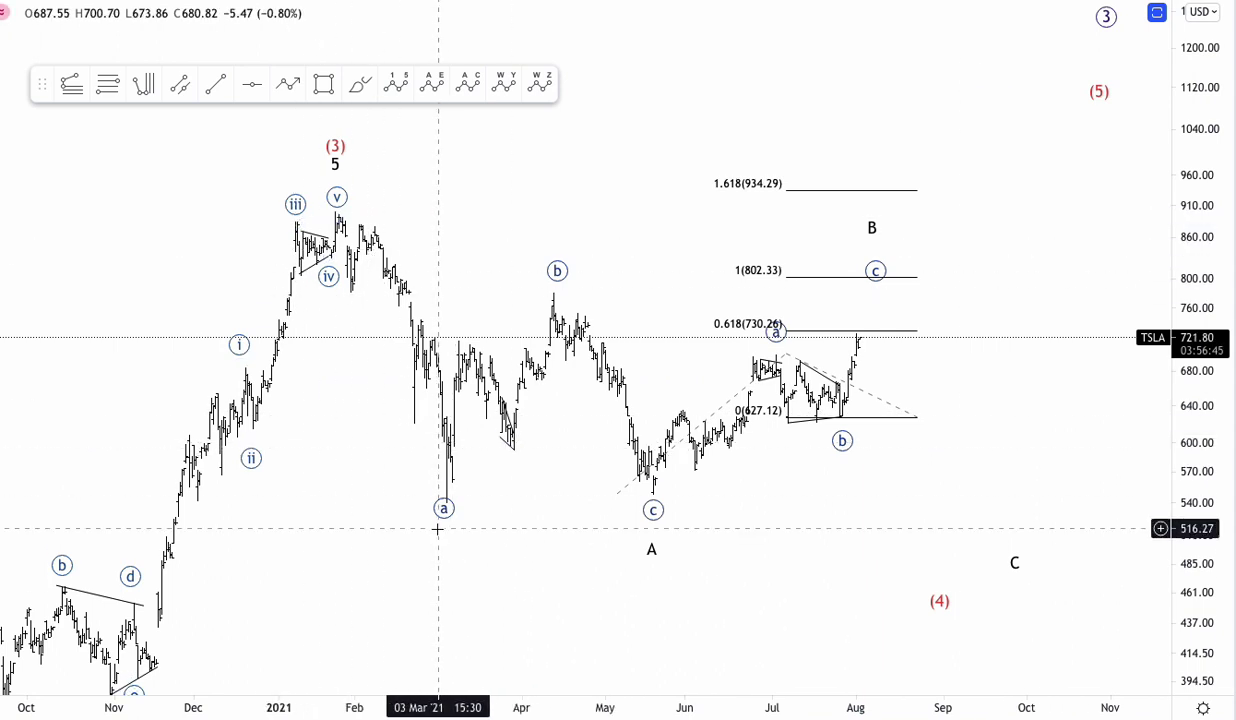
left_click(670, 508)
left_click(737, 519)
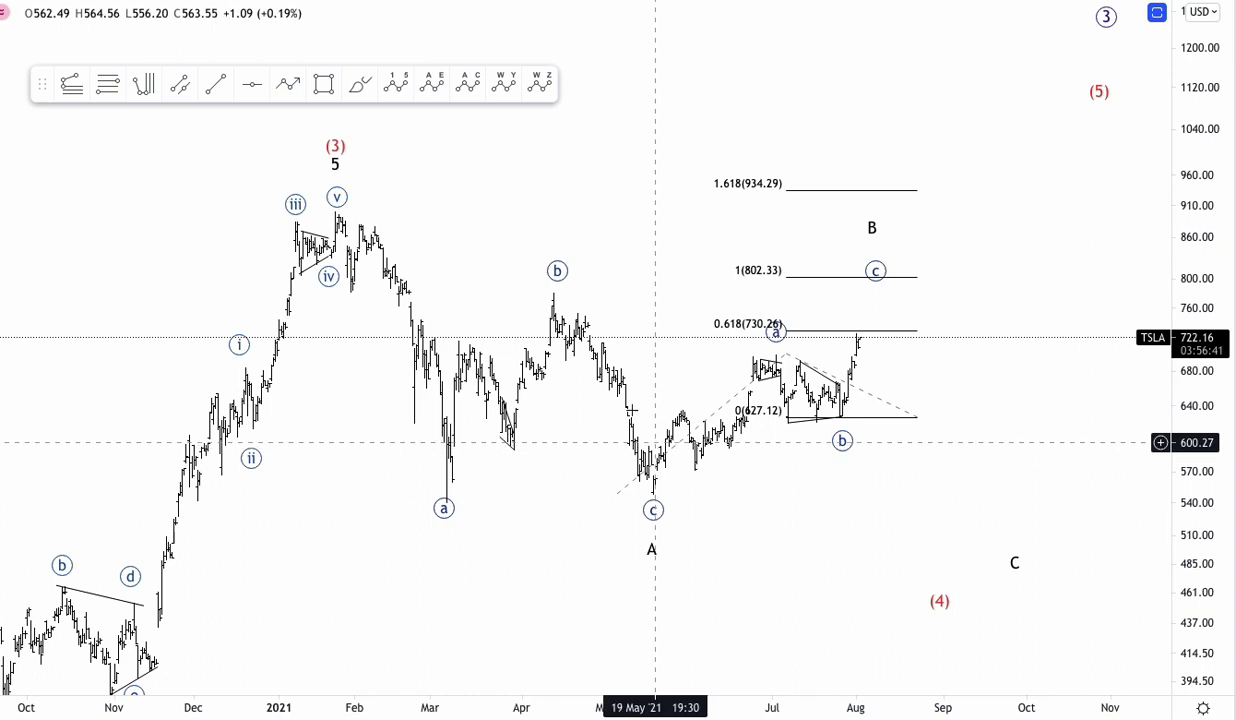
Draw an i to v impulse count from the late January high down to the early March low.
left_click(395, 83)
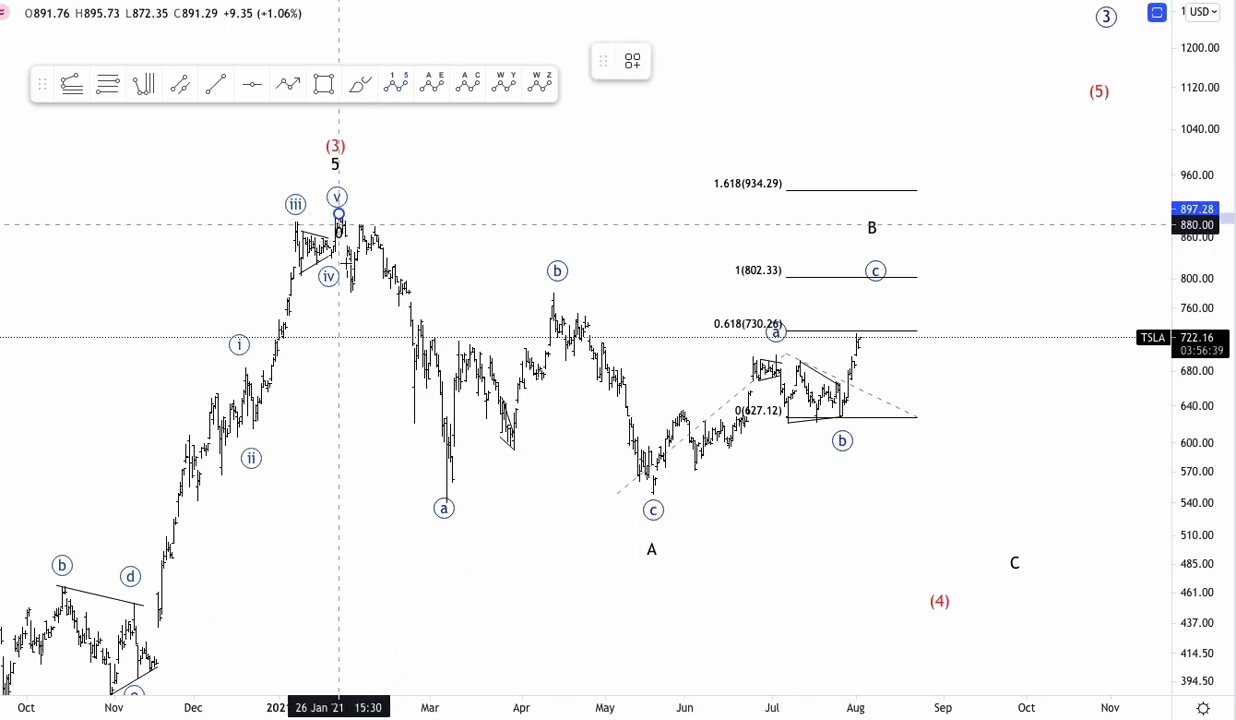
left_click(349, 299)
left_click(363, 228)
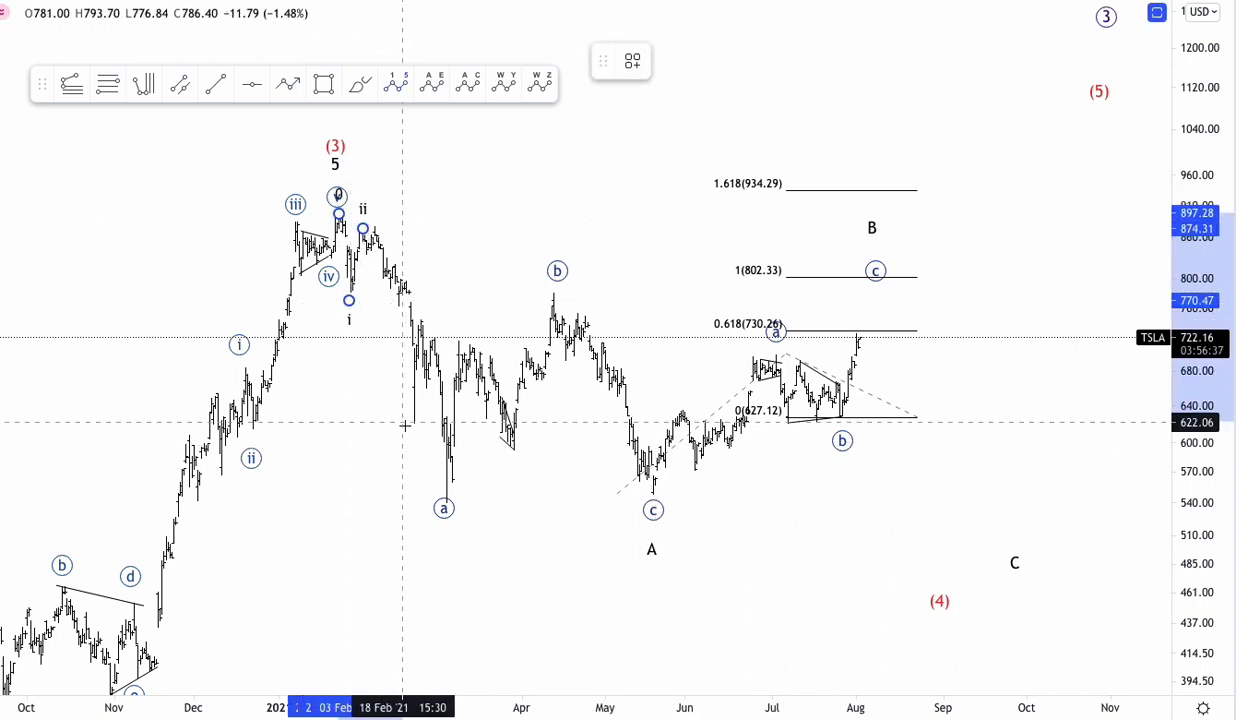
left_click(404, 426)
left_click(418, 321)
left_click(444, 482)
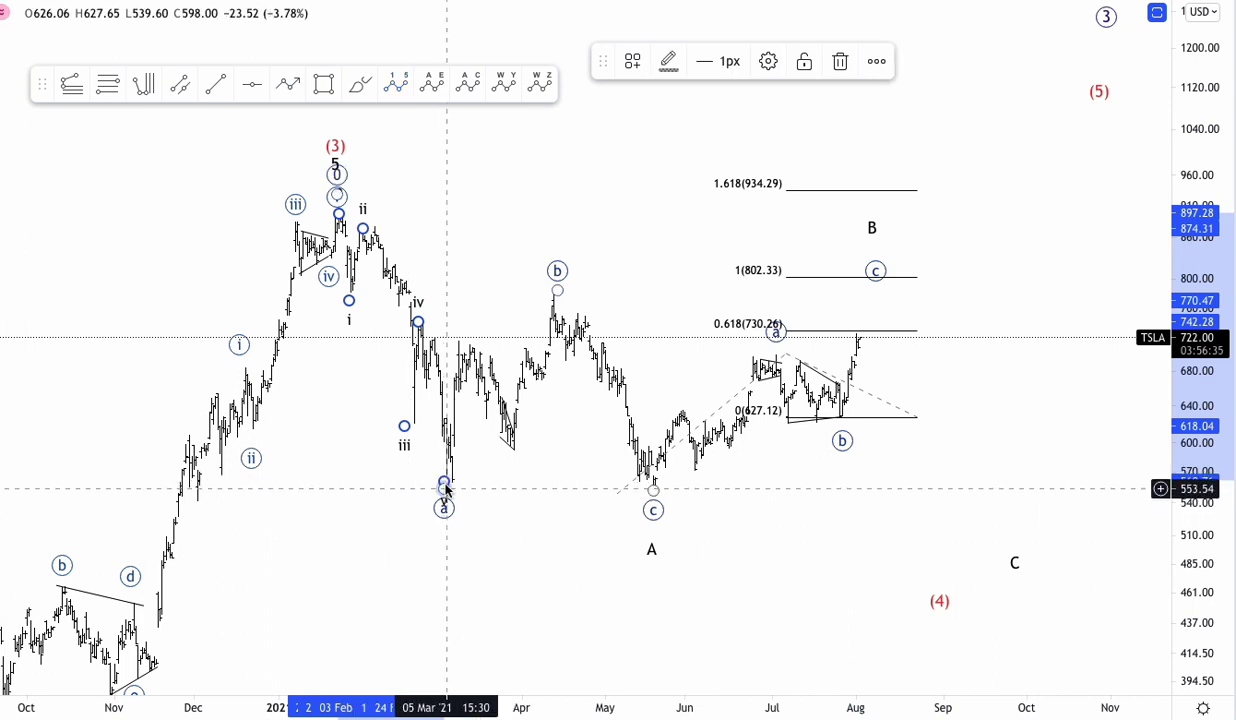
Change the new impulse labels to red (i) to (v), and lower the (v) endpoint to about 541.12 at the March low, above circled a.
right_click(444, 484)
left_click(645, 656)
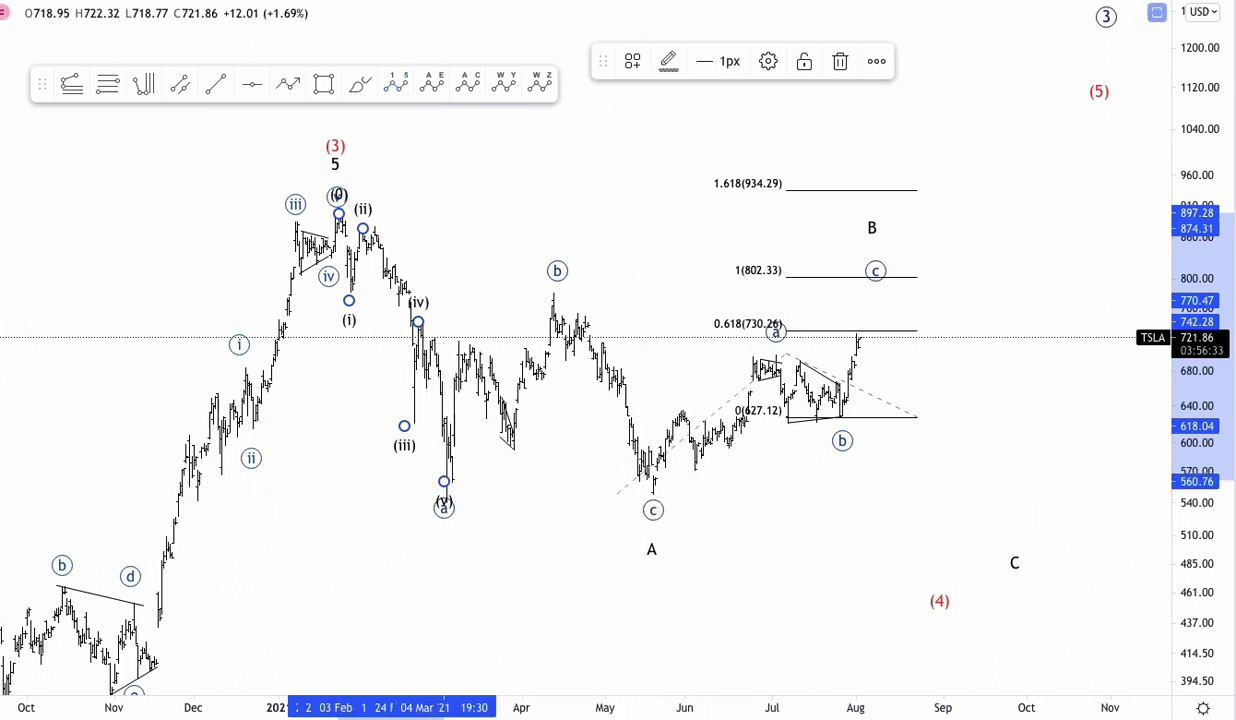
left_click(668, 61)
mouse_move(449, 511)
left_mouse_down()
mouse_move(448, 523)
mouse_move(444, 502)
left_mouse_up()
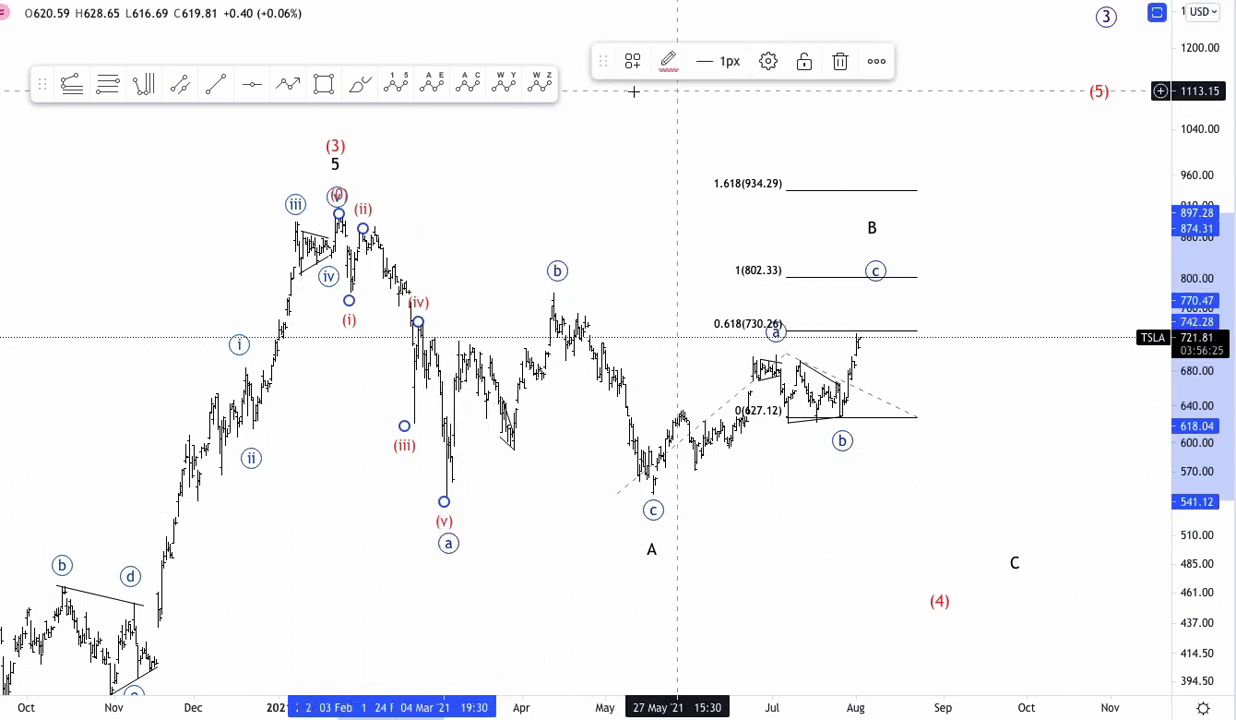
Draw a second red (i) to (v) impulse from circled b at the April high down to circled c at the May low.
left_click(400, 84)
left_click(548, 291)
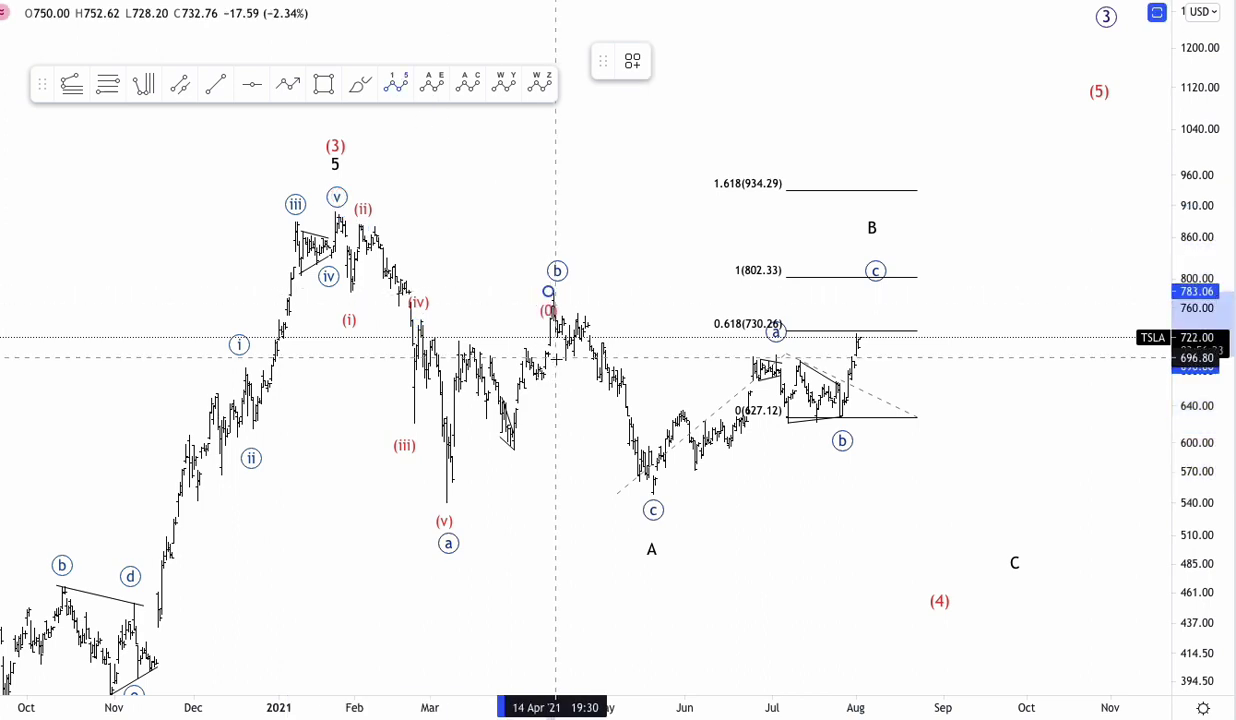
left_click(562, 361)
left_click(578, 314)
left_click(639, 482)
left_click(649, 452)
left_click(652, 489)
left_click(660, 512)
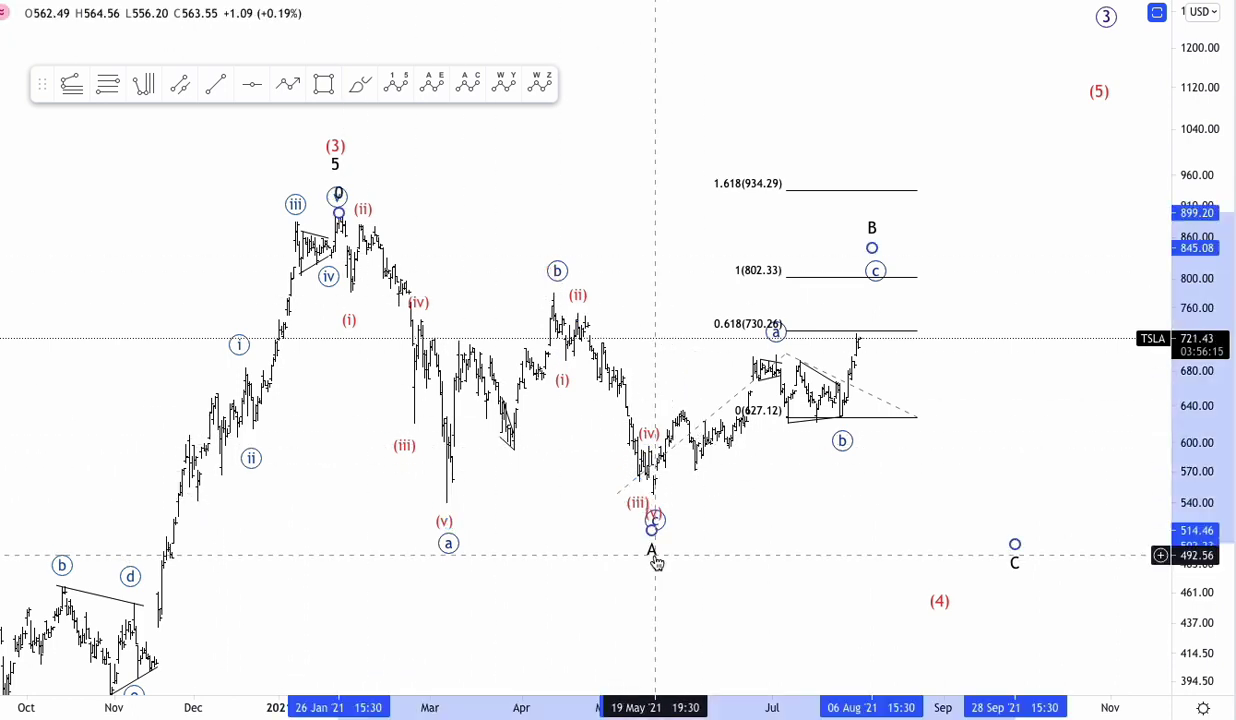
Move the B label to 10 August at about 847.79 and raise circled c to just above the 802.33 extension level.
scroll(690, 526, "right", 2)
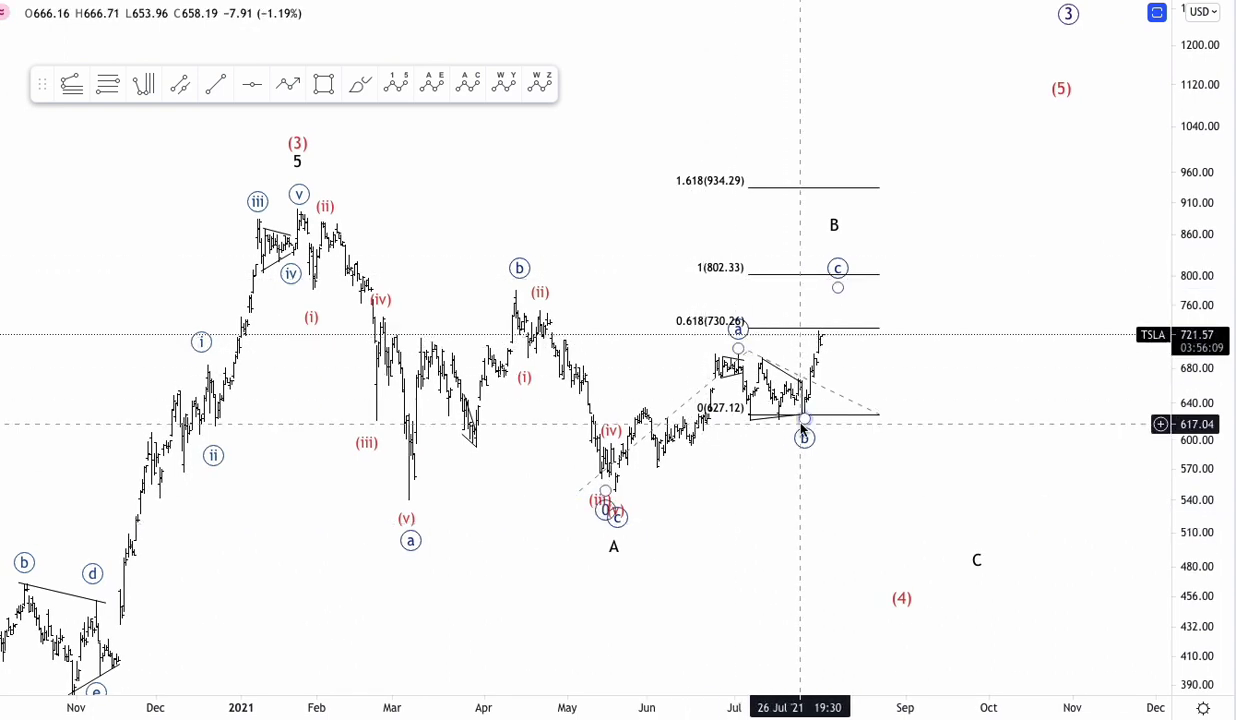
left_click(842, 243)
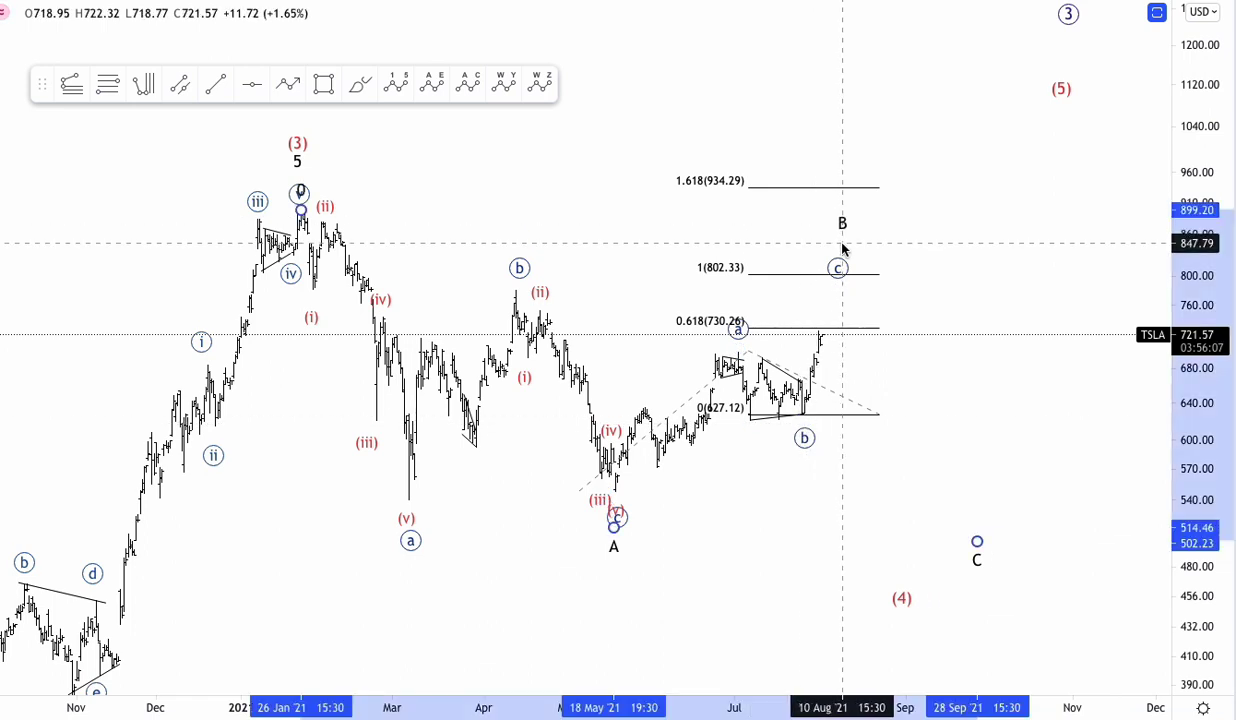
left_click(840, 294)
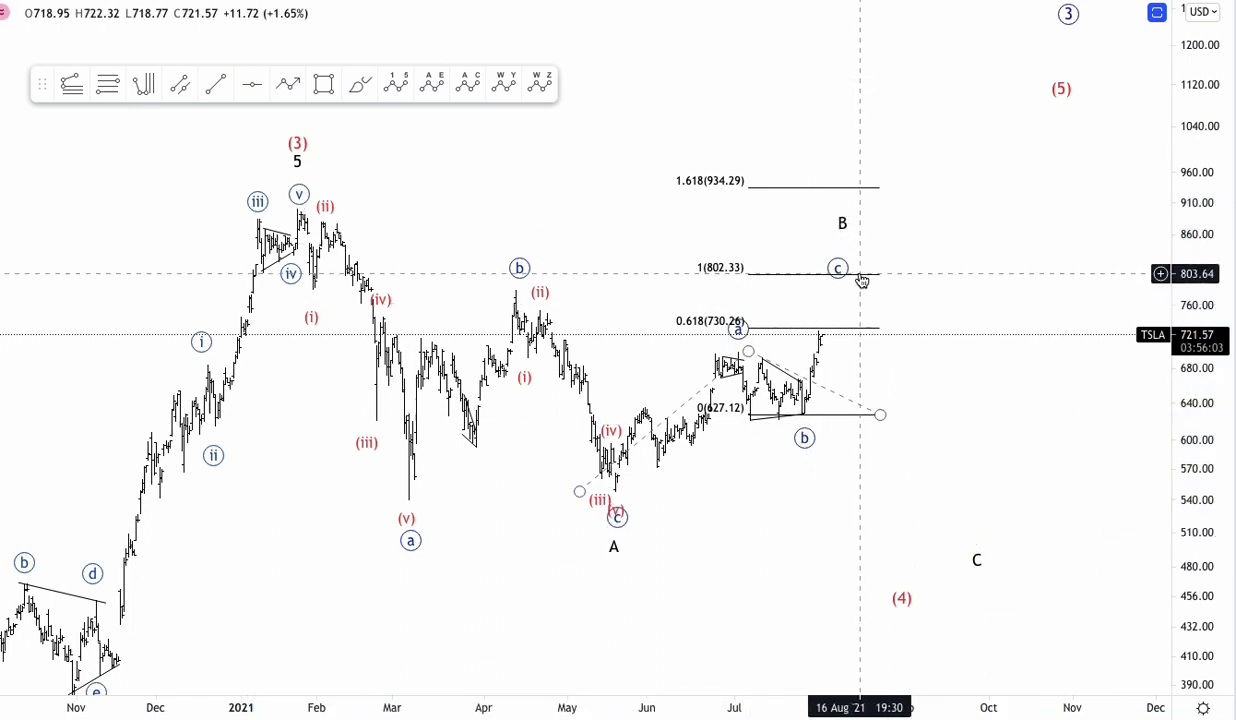
left_click_drag(838, 287, 844, 275)
left_click(866, 275)
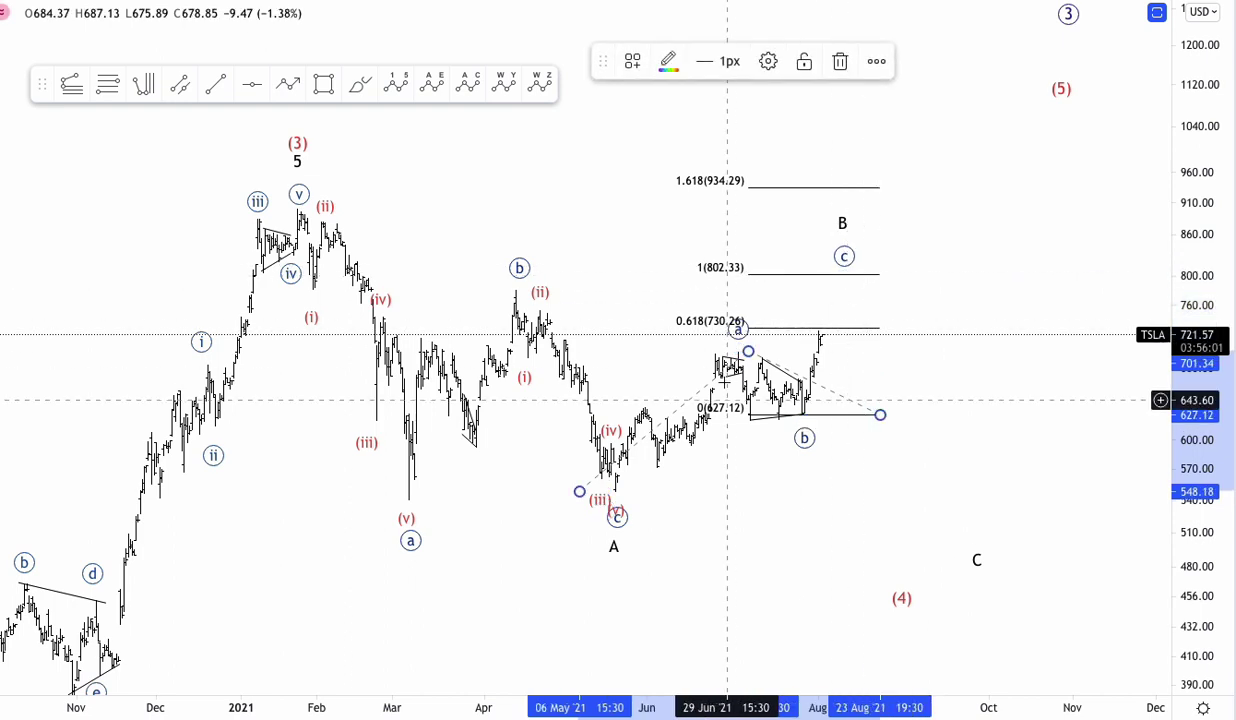
left_click(860, 287)
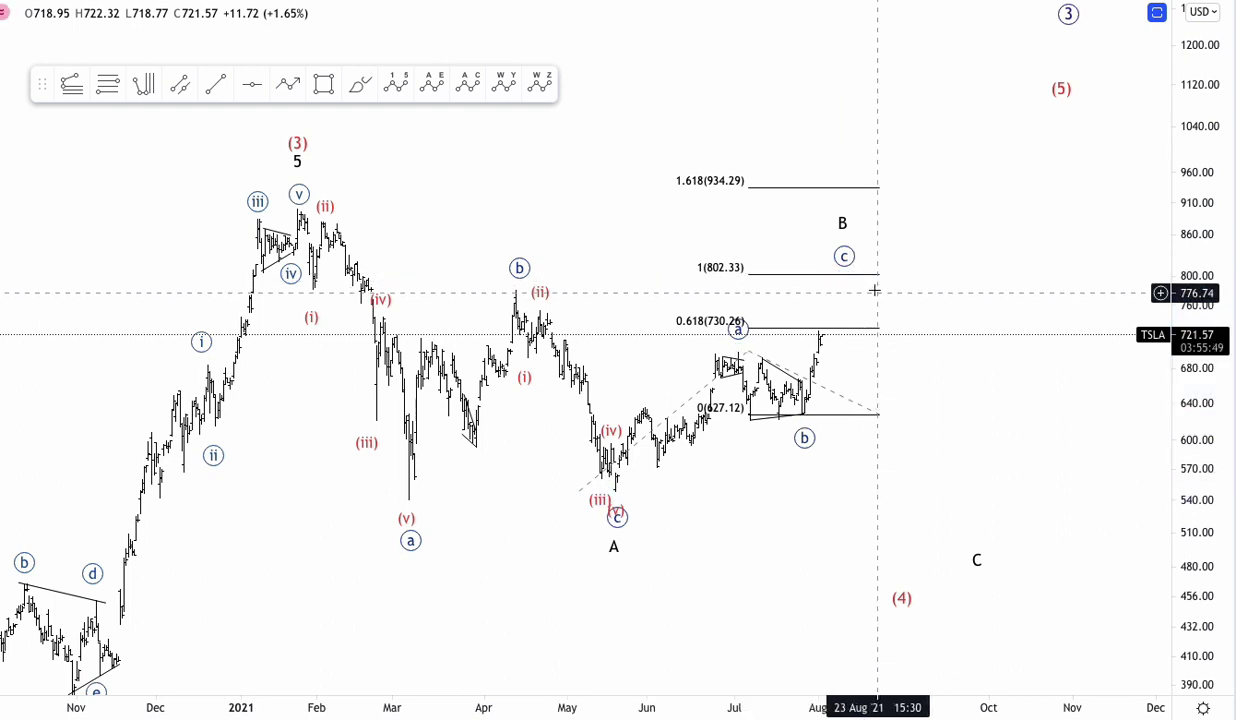
Move the projected C label out to early October at about 493 and place the red (4) label directly beneath it.
scroll(955, 275, "right", 2)
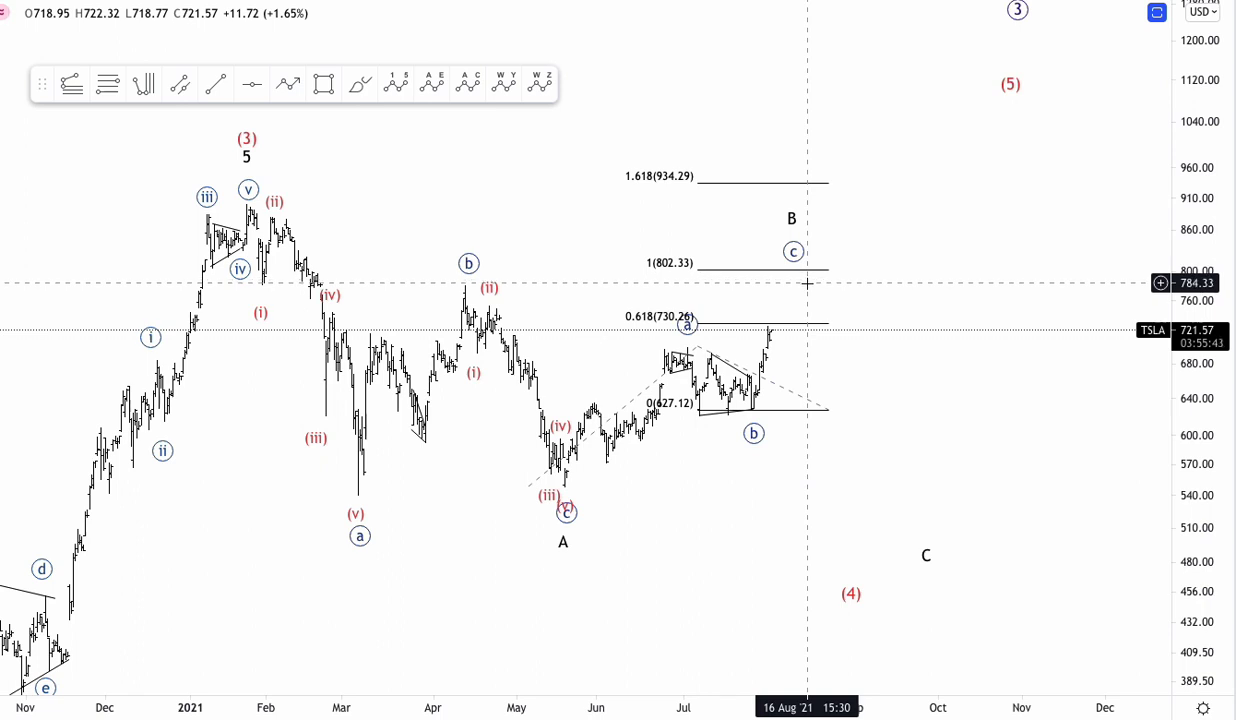
left_click_drag(930, 548, 949, 544)
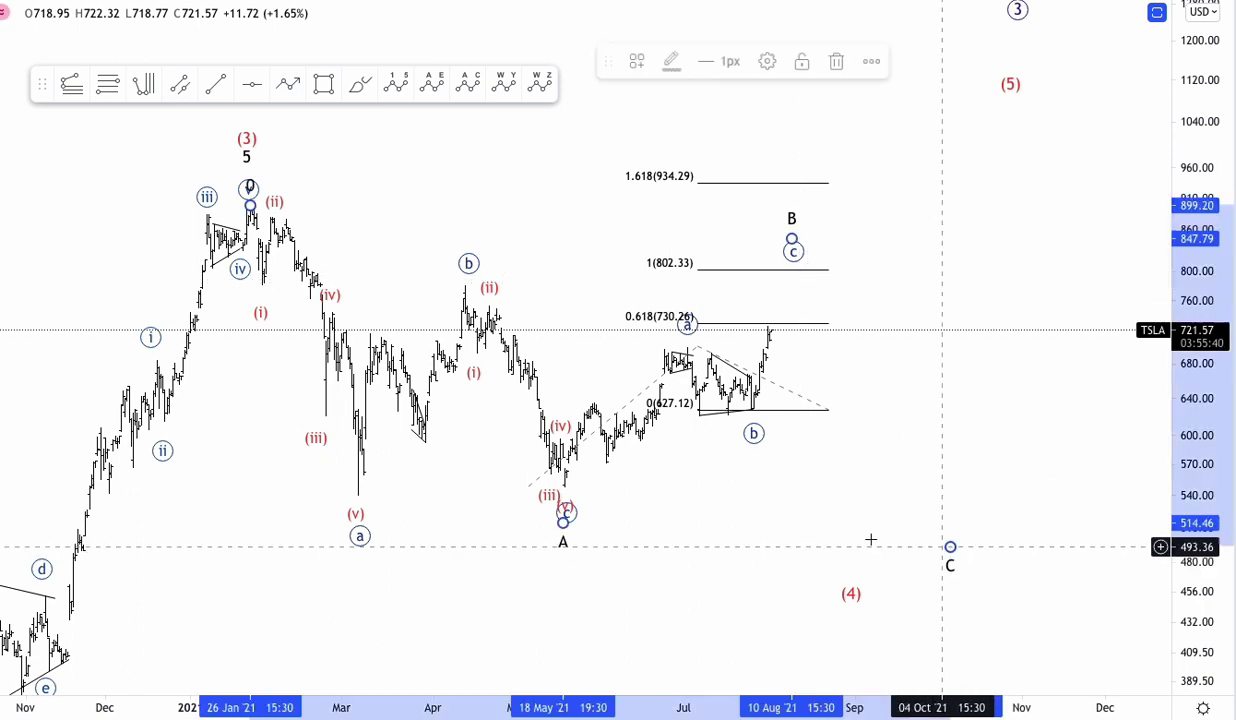
left_click_drag(851, 597, 949, 574)
left_click(946, 533)
scroll(942, 543, "down", 1)
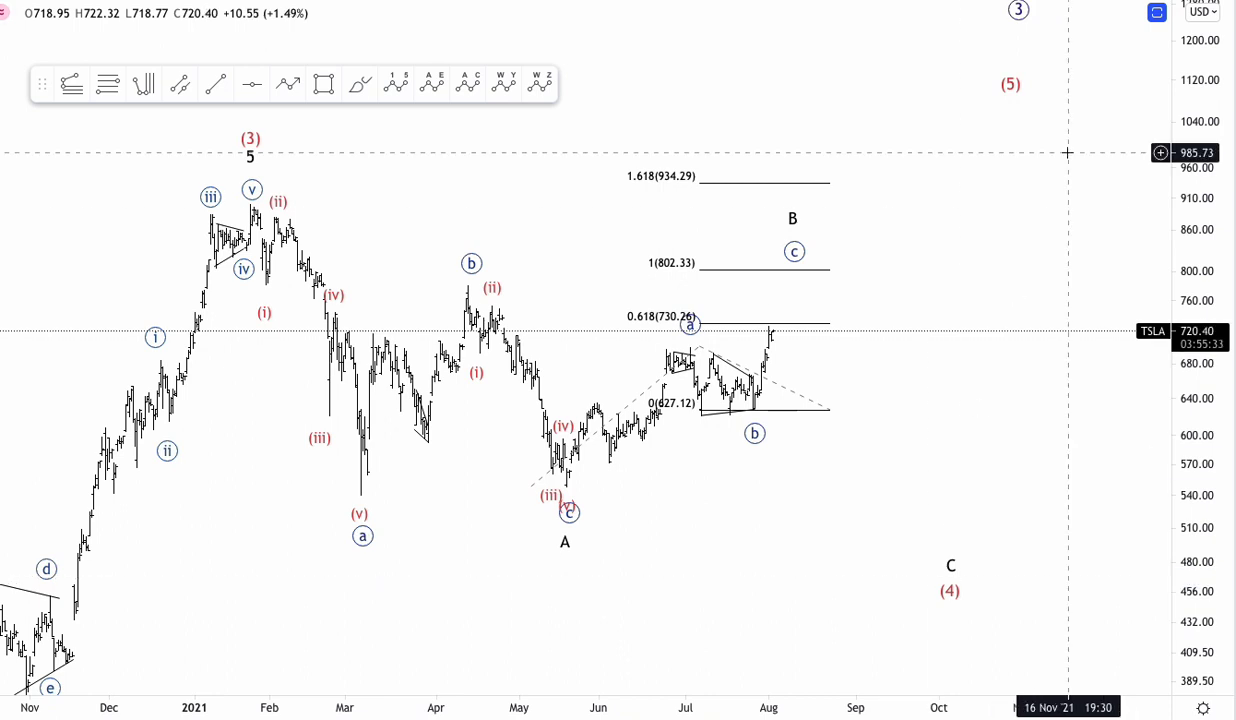
Compare the projected C of wave (4) with the price area of the earlier wave 4 triangle.
scroll(1002, 381, "left", 5)
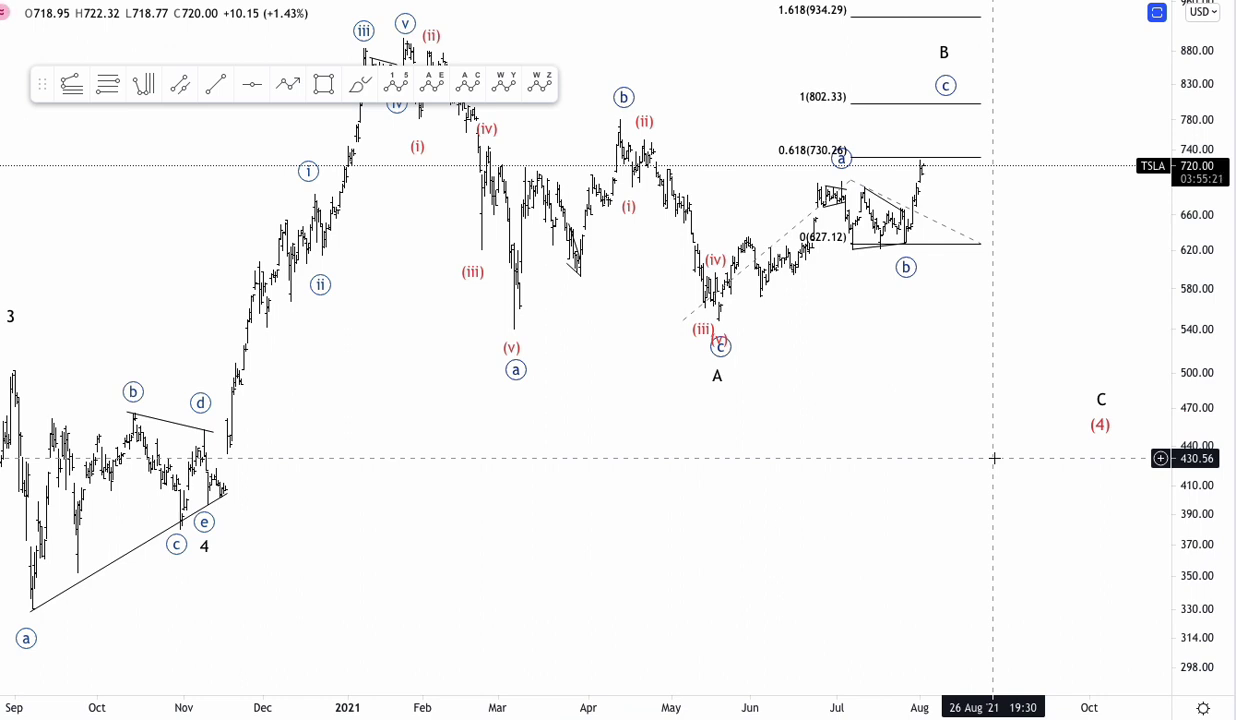
left_click(1100, 402)
left_click(222, 548)
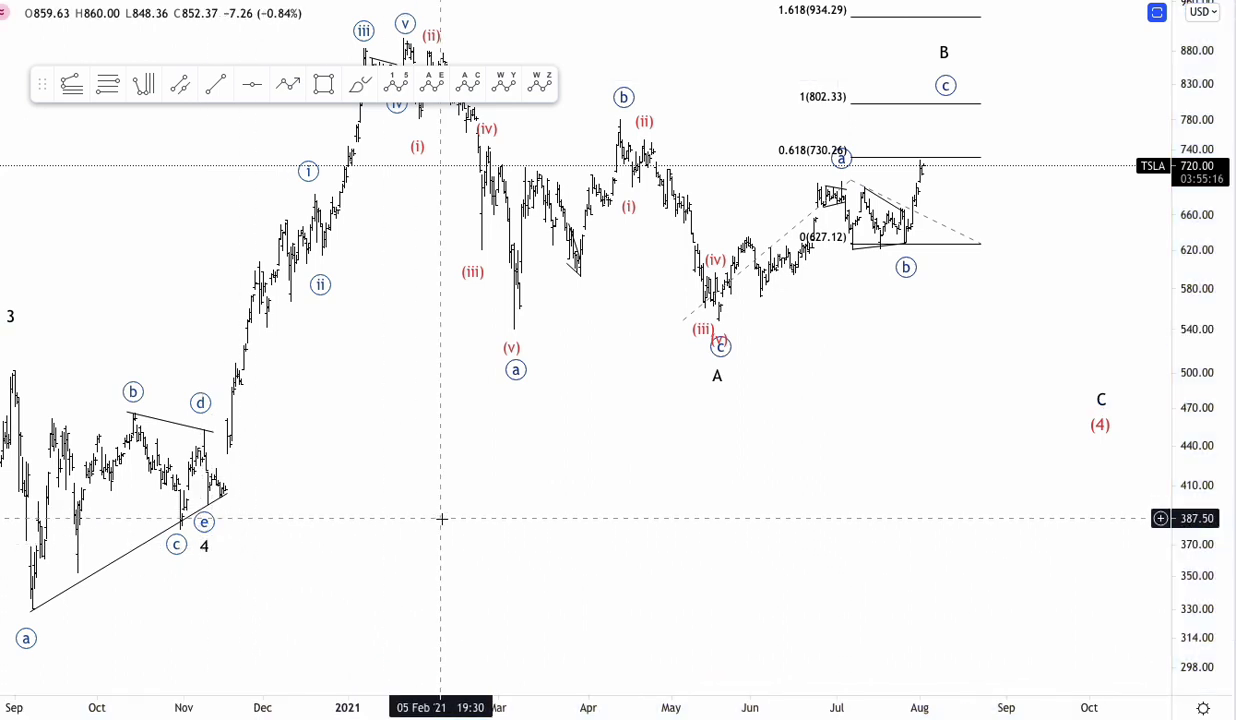
left_click_drag(850, 435, 783, 455)
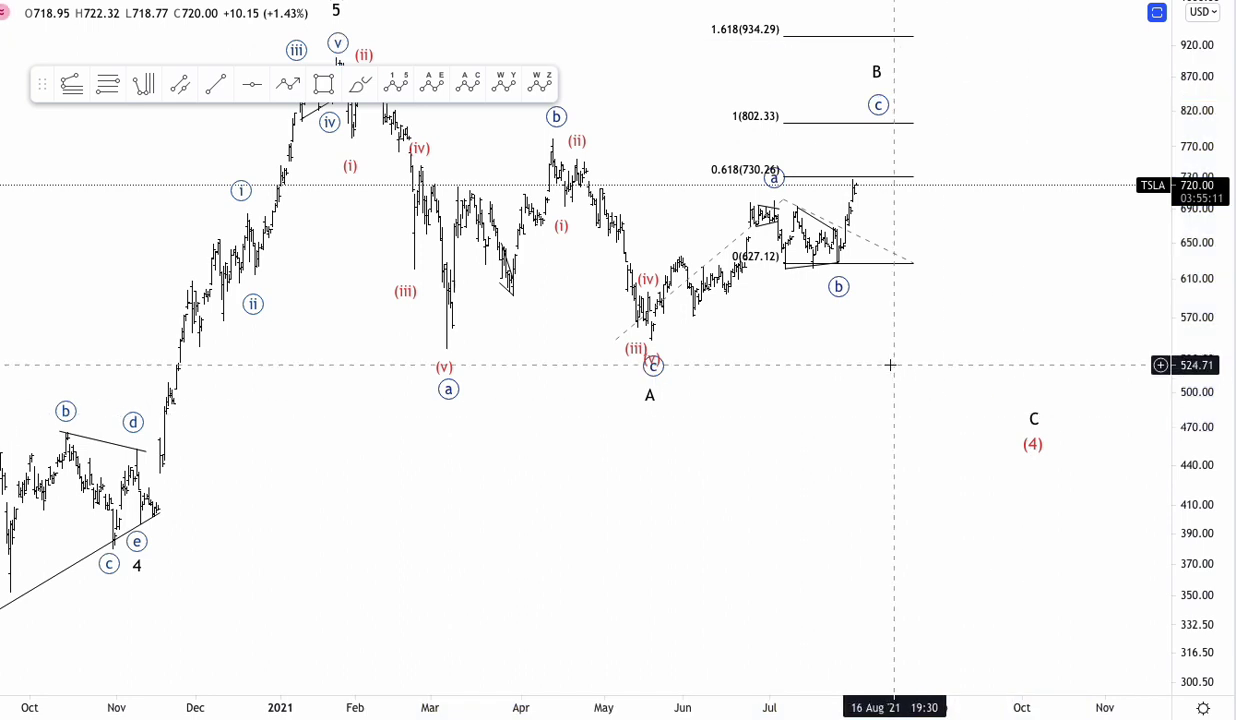
left_click_drag(960, 375, 955, 455)
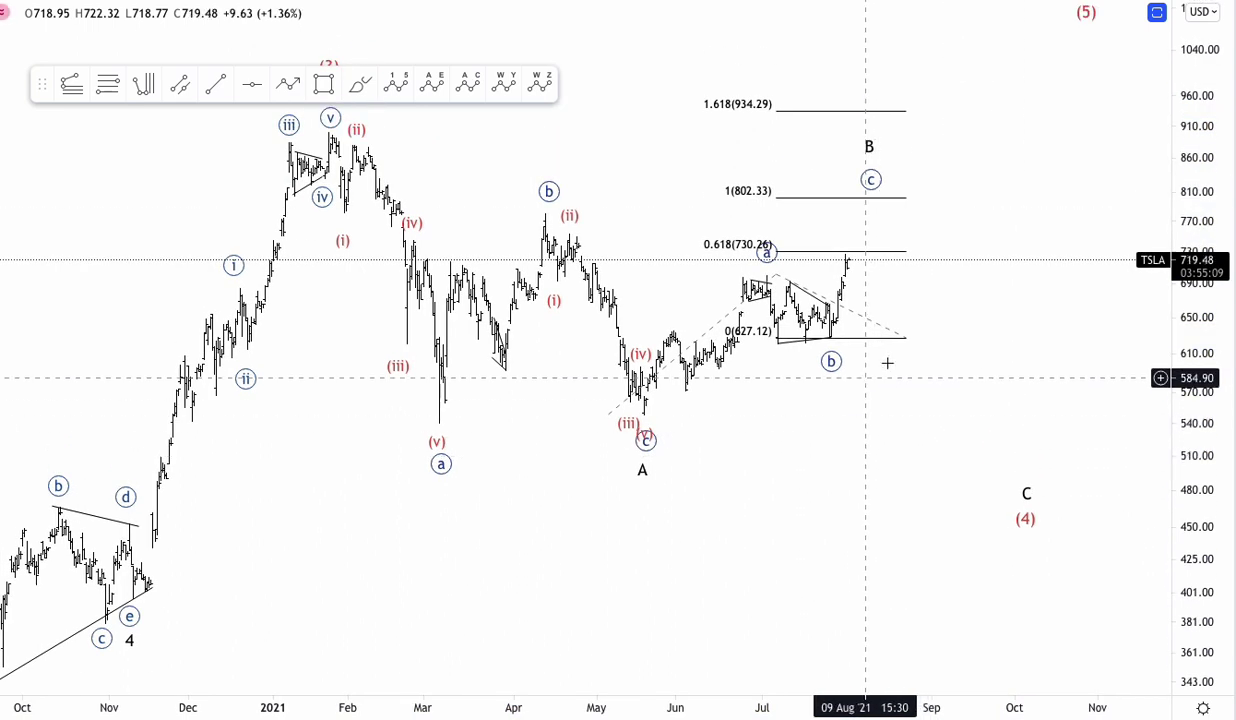